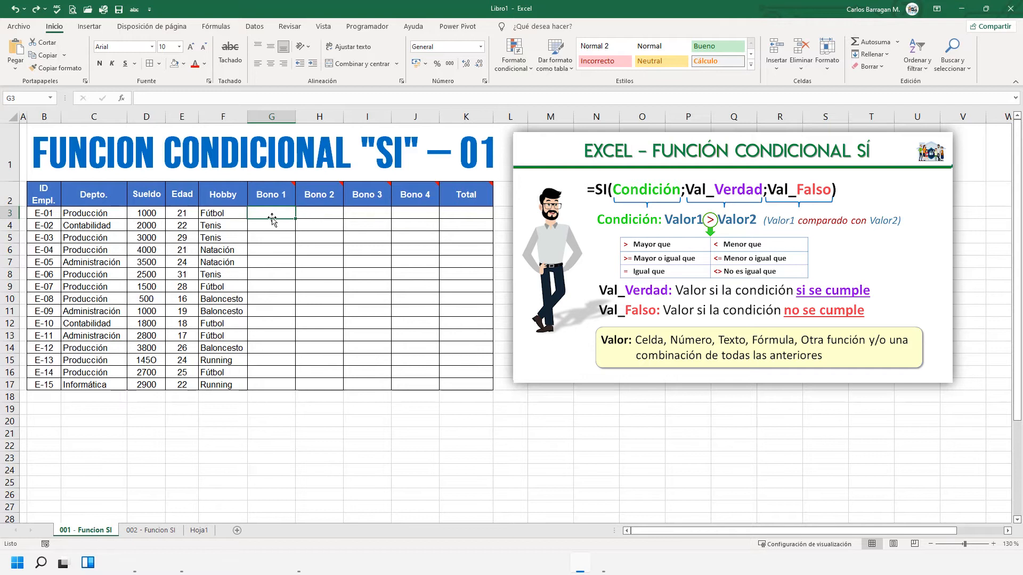
- Start an SI formula in G3 (Bono 1) with the condition C3="Producción"
text(=)
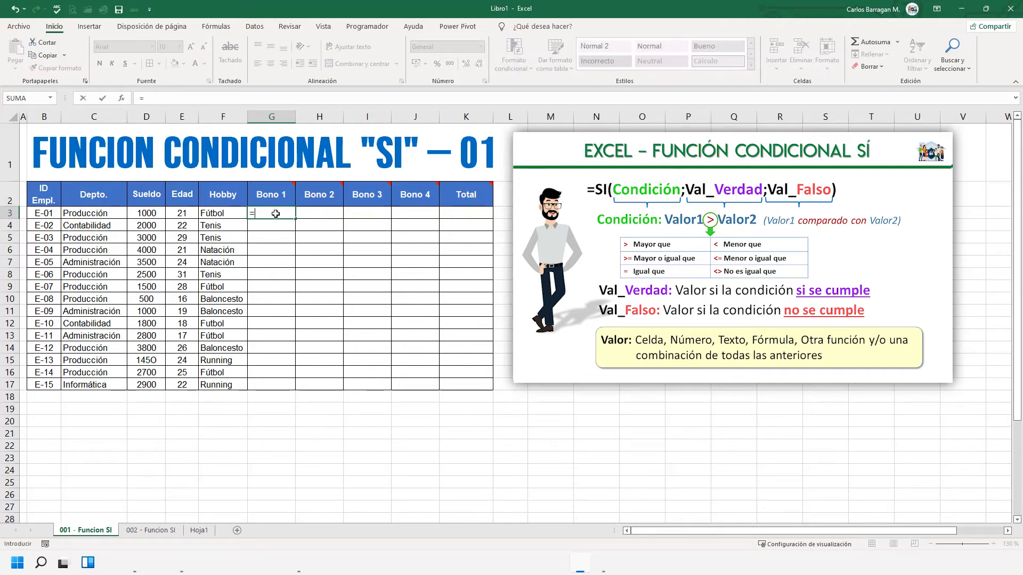
text(SI)
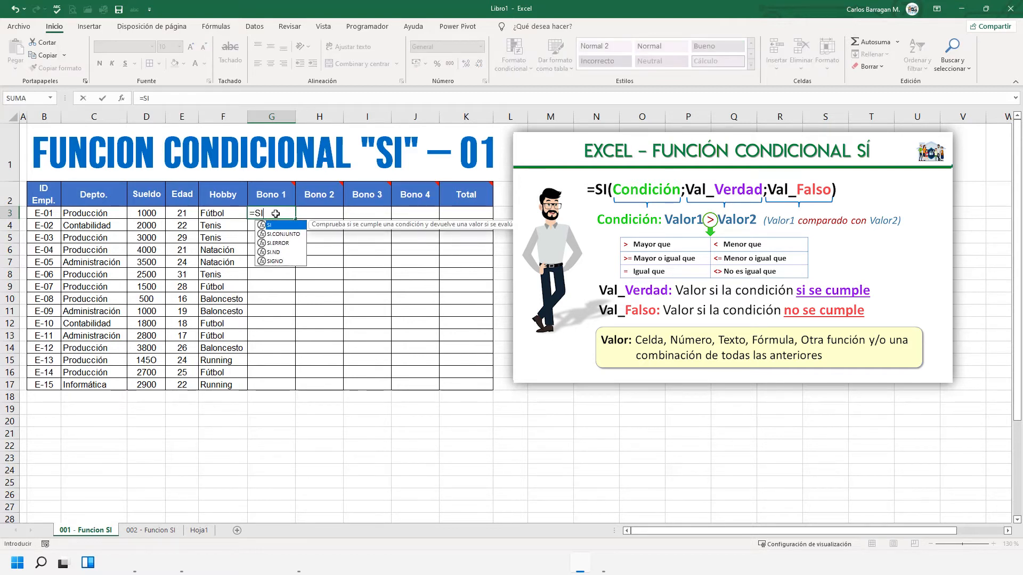
text(()
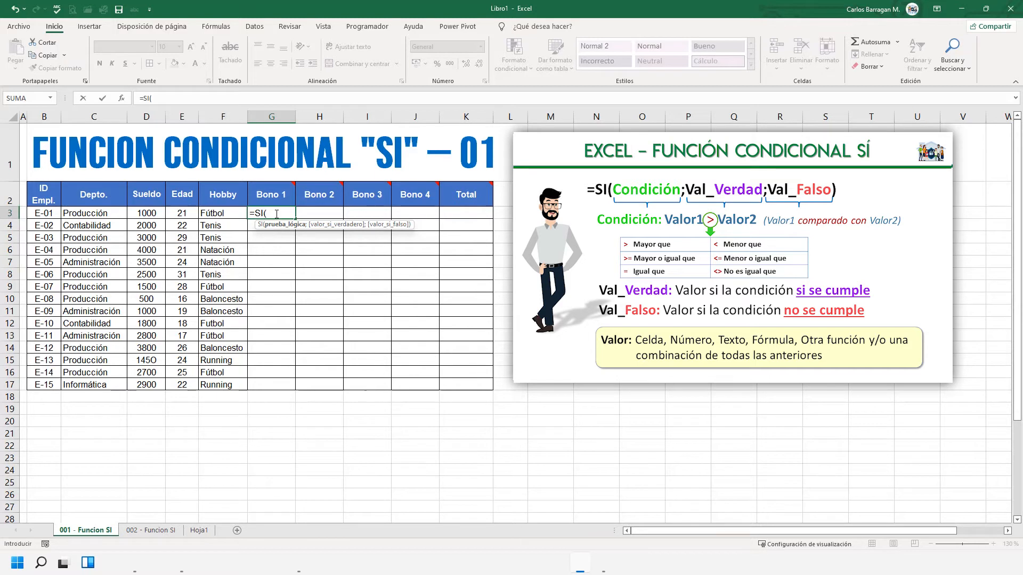
mouse_move(285, 187)
text(C3)
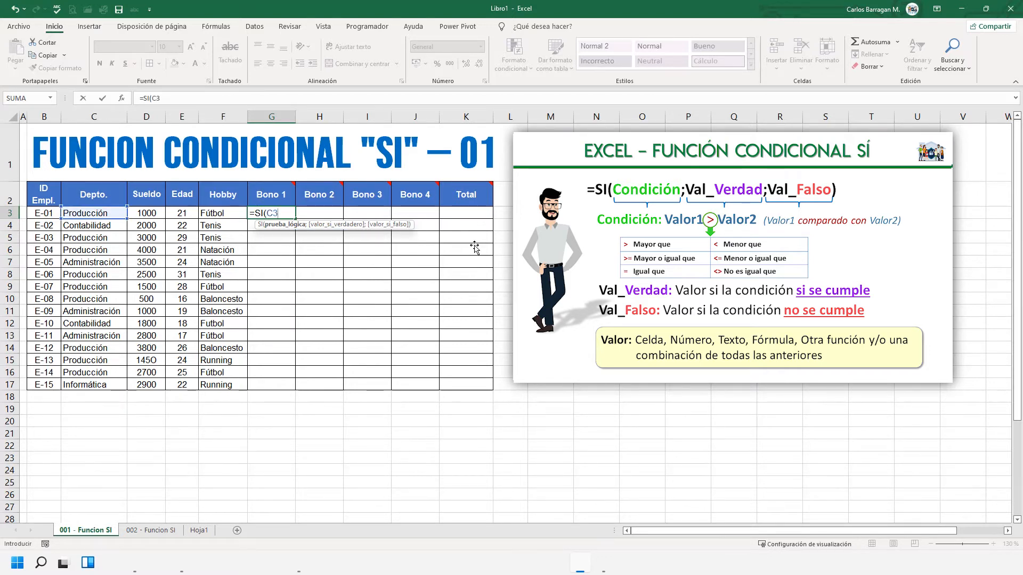
text(="Producción)
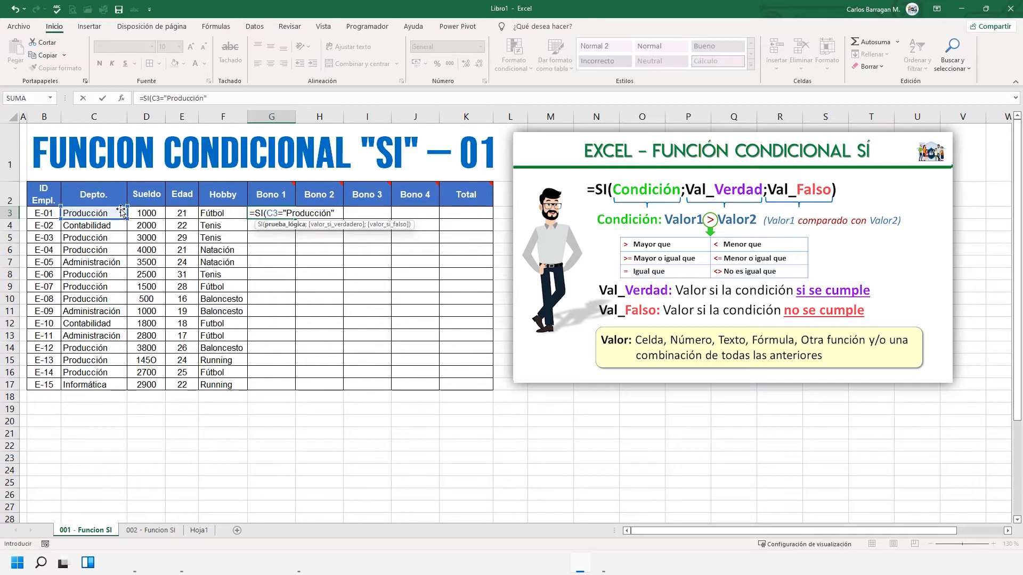
- Complete the G3 formula with 100 as the true value and 50 as the false value, and enter it
text(;)
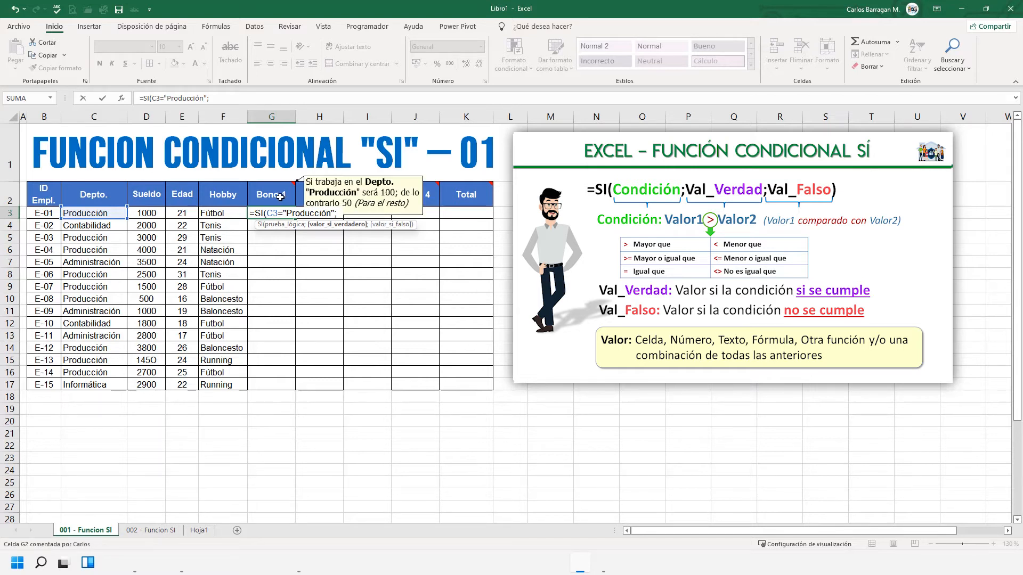
text(100;)
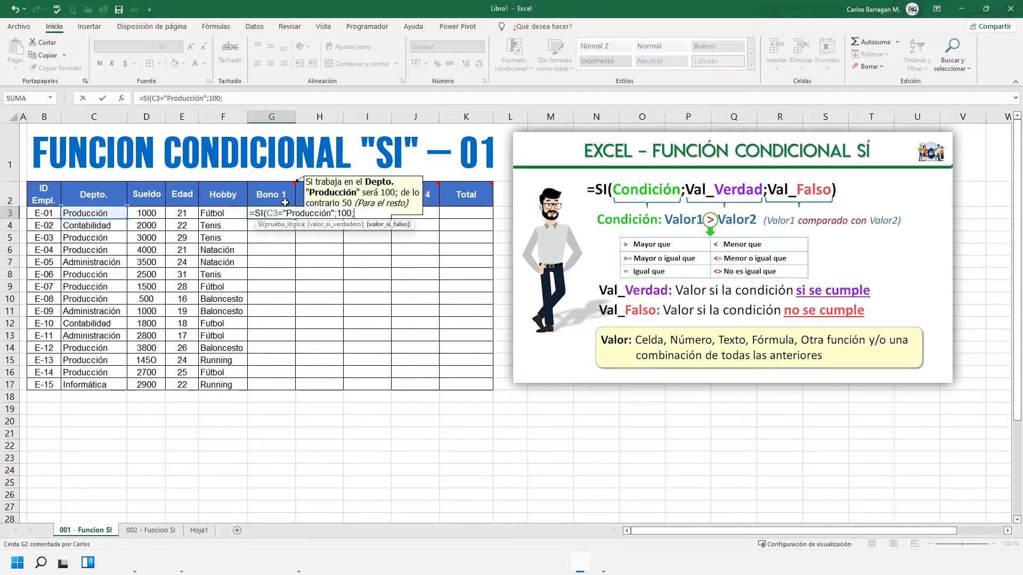
text(50)
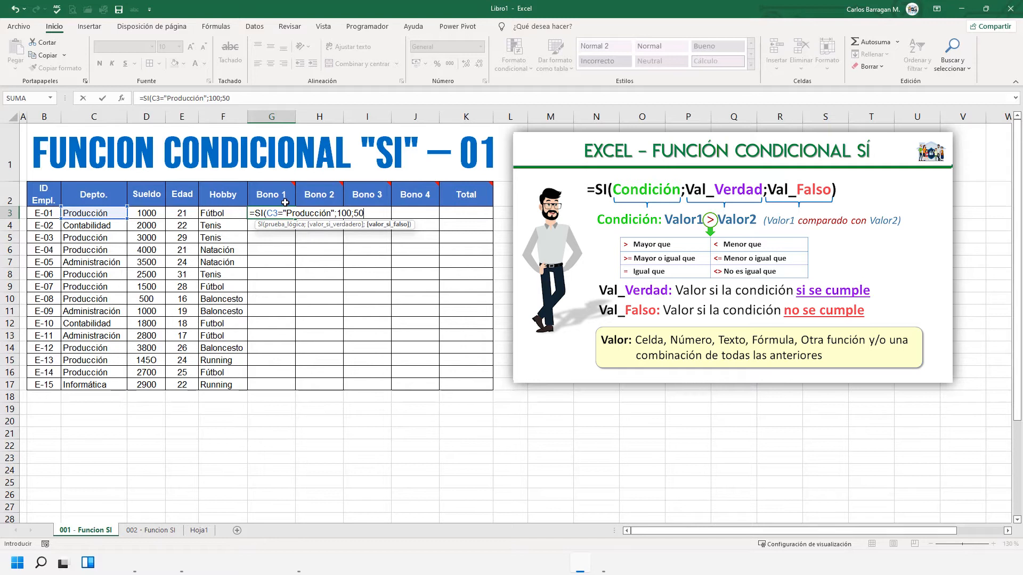
text())
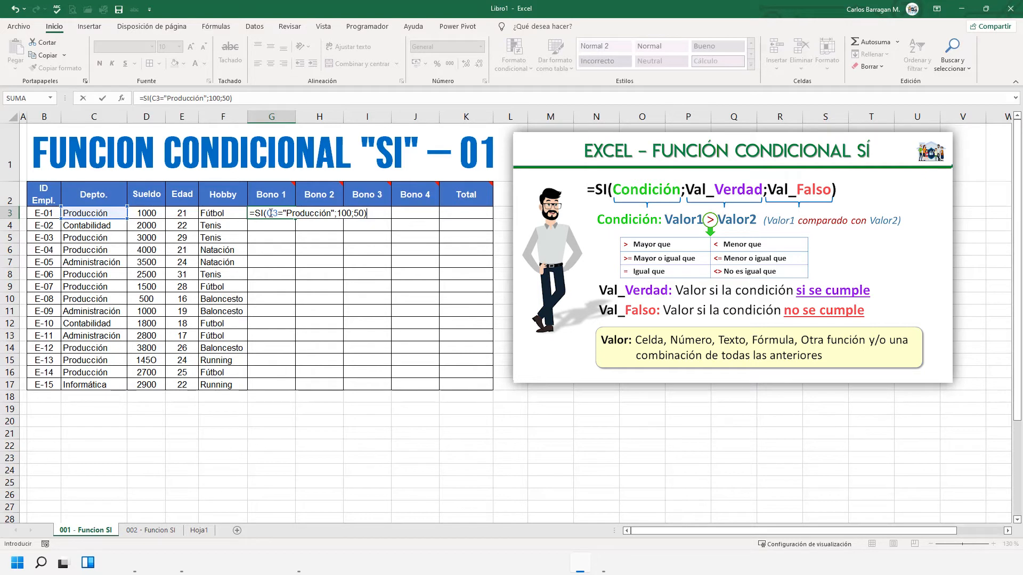
drag(268, 214, 278, 216)
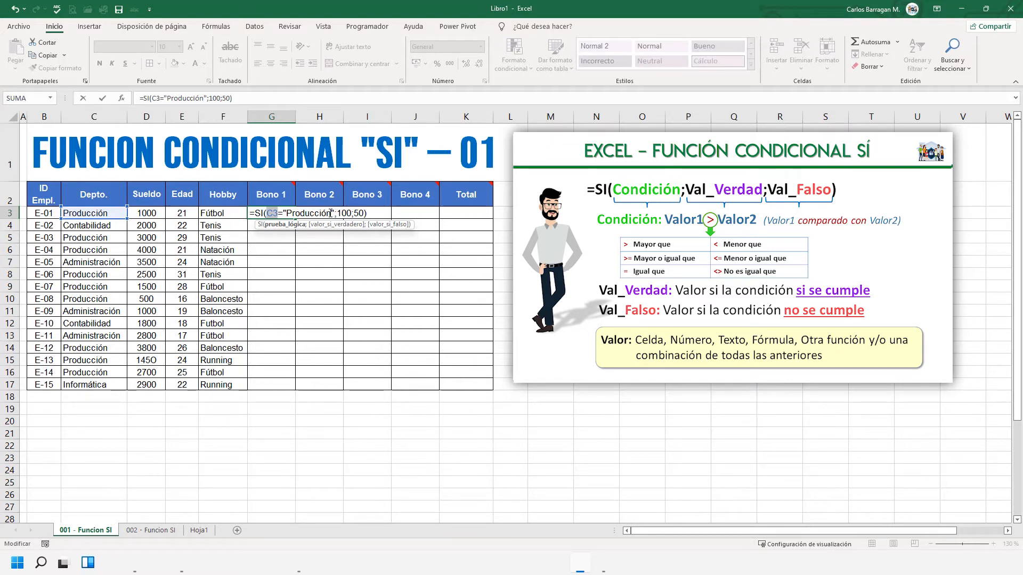
drag(333, 213, 288, 214)
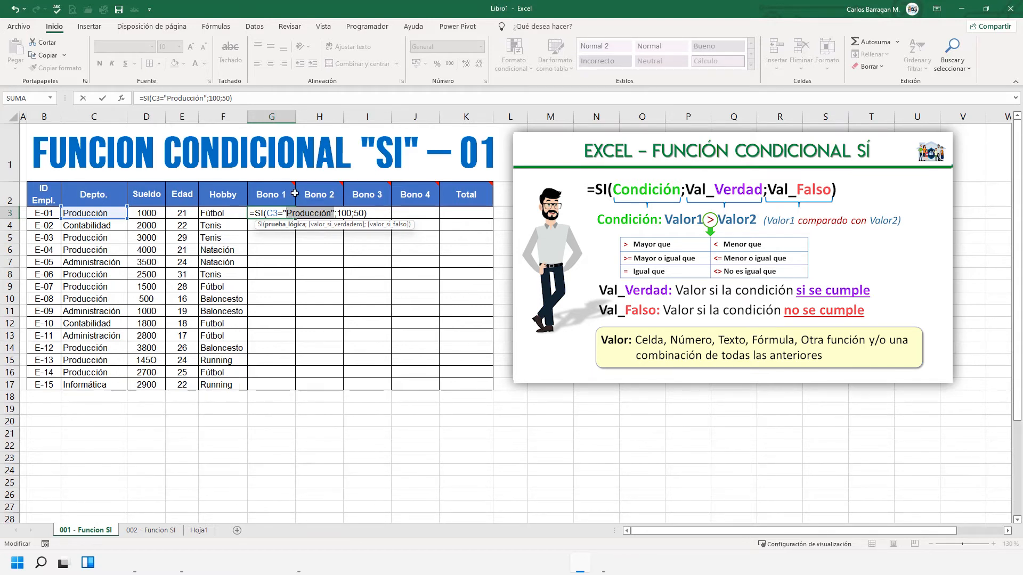
key(Return)
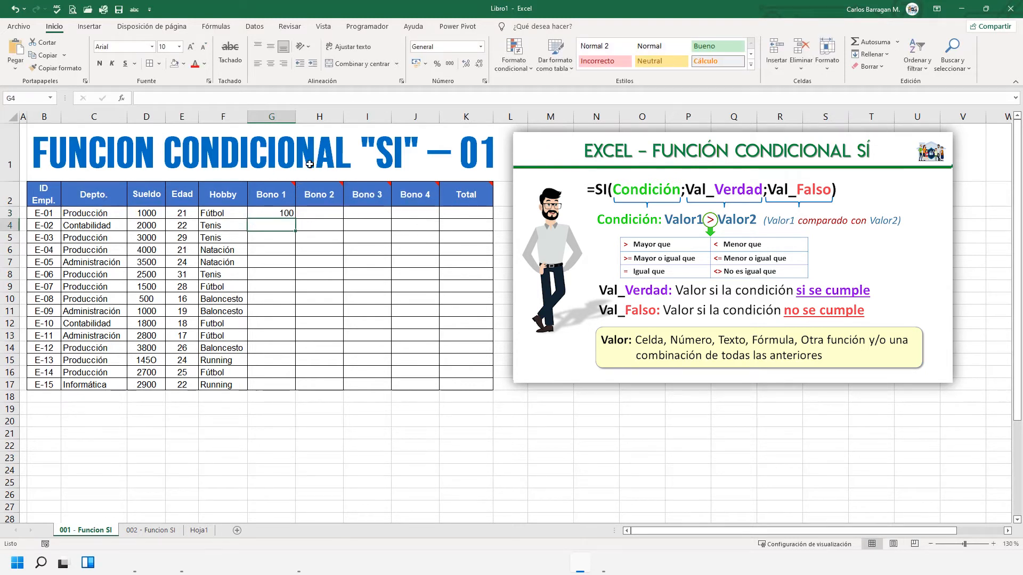
click(277, 213)
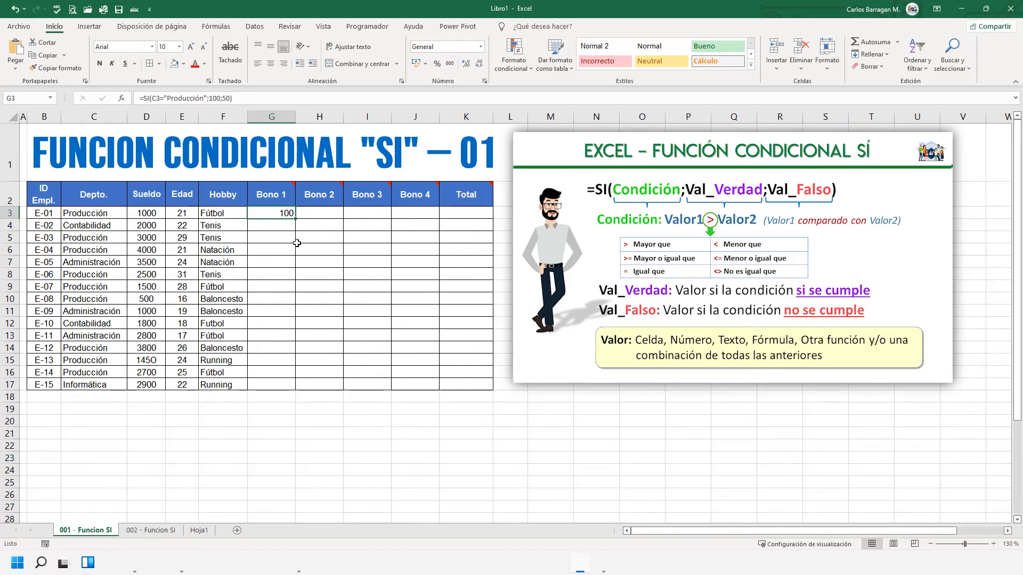
key(ctrl+c)
drag(280, 226, 279, 384)
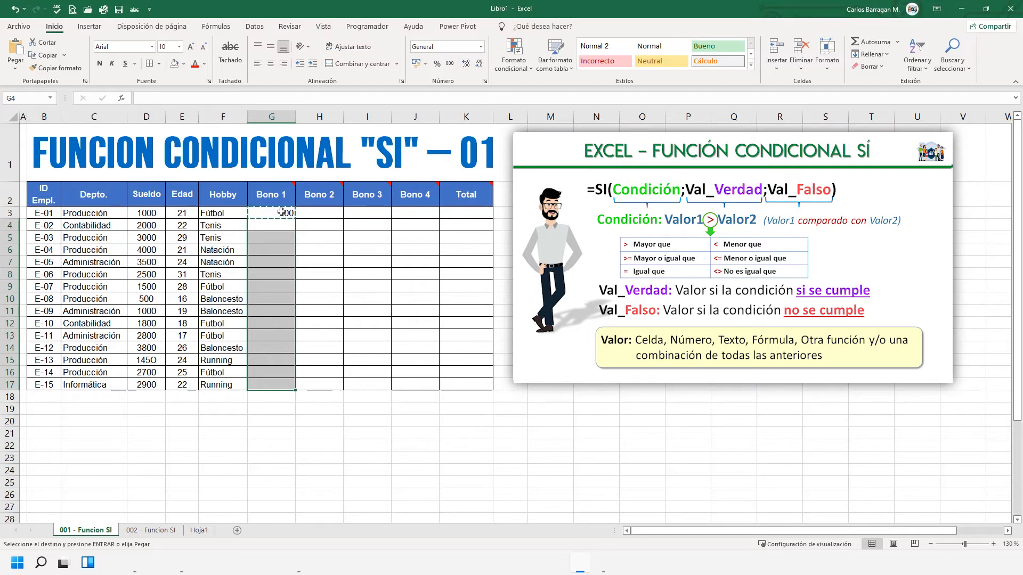
key(Escape)
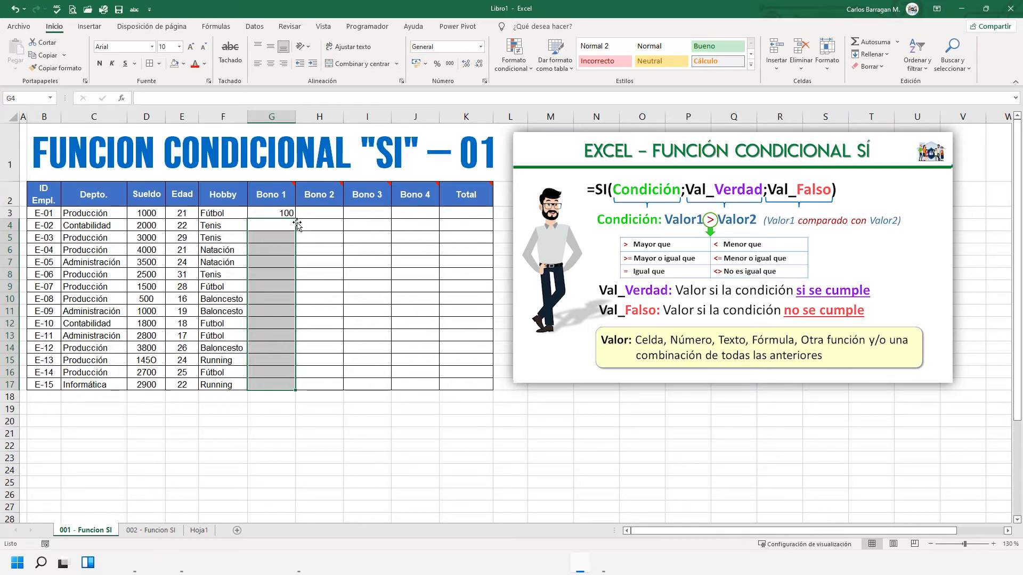
- Copy the Bono 1 formula from G3 and paste it into G4:G17
click(283, 212)
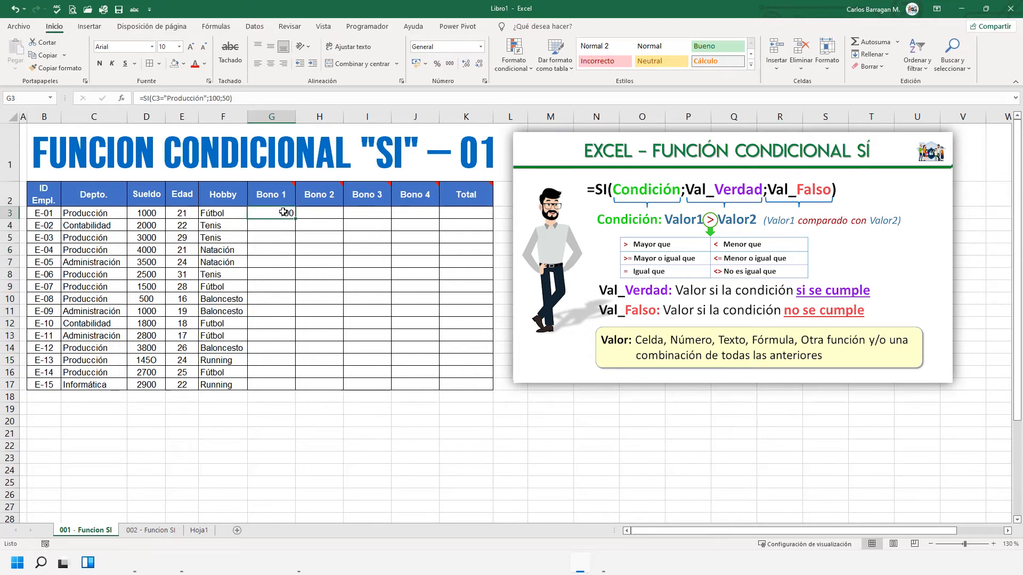
key(ctrl+c)
drag(284, 225, 280, 386)
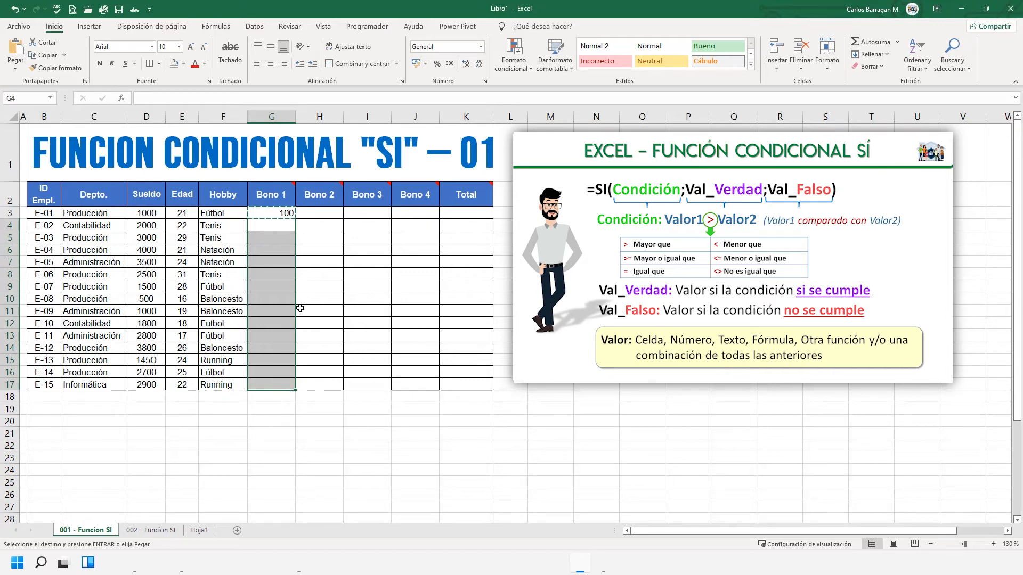
key(ctrl+v)
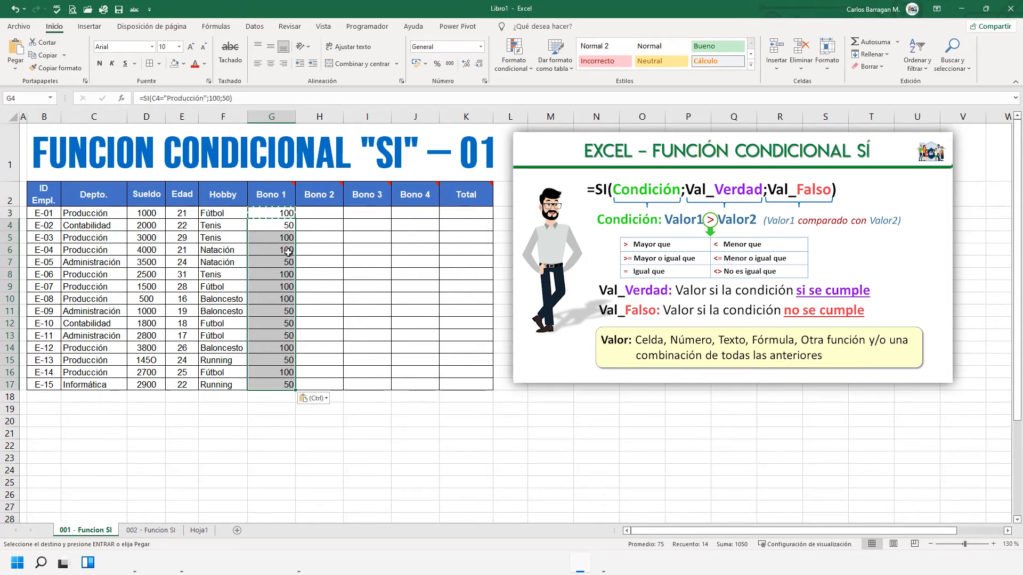
- Clear the pasted Bono 1 formulas from G4:G17, keeping only the one in G3
drag(287, 226, 293, 377)
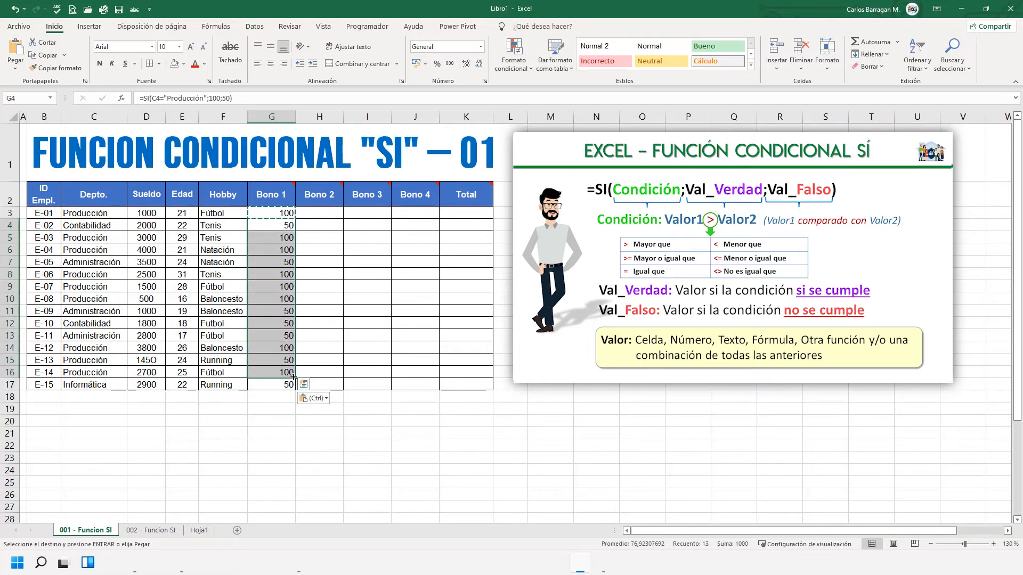
key(Delete)
click(285, 383)
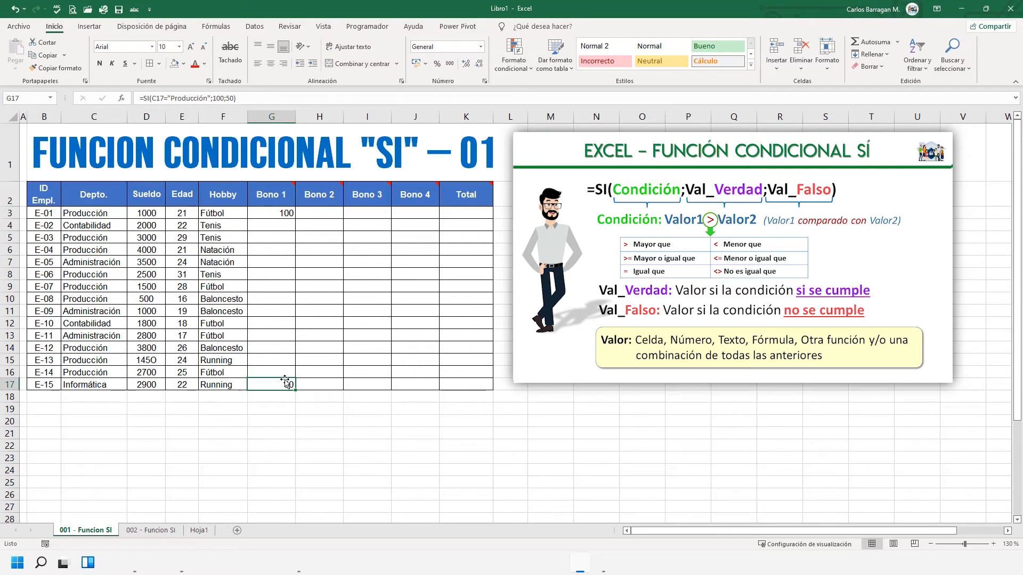
key(Delete)
- Autofill the Bono 1 formula from G3 down to G17
click(283, 212)
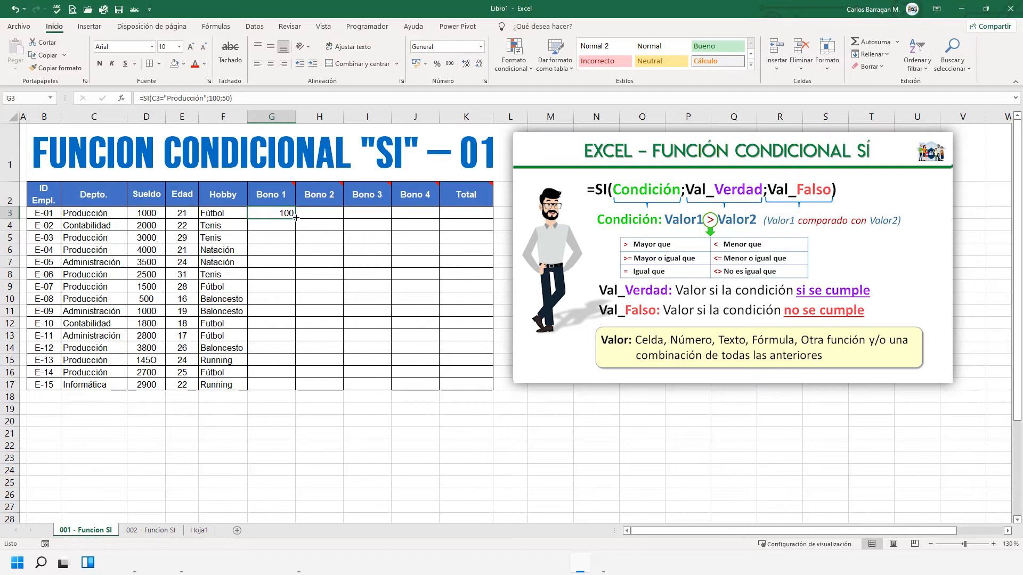
double_click(296, 217)
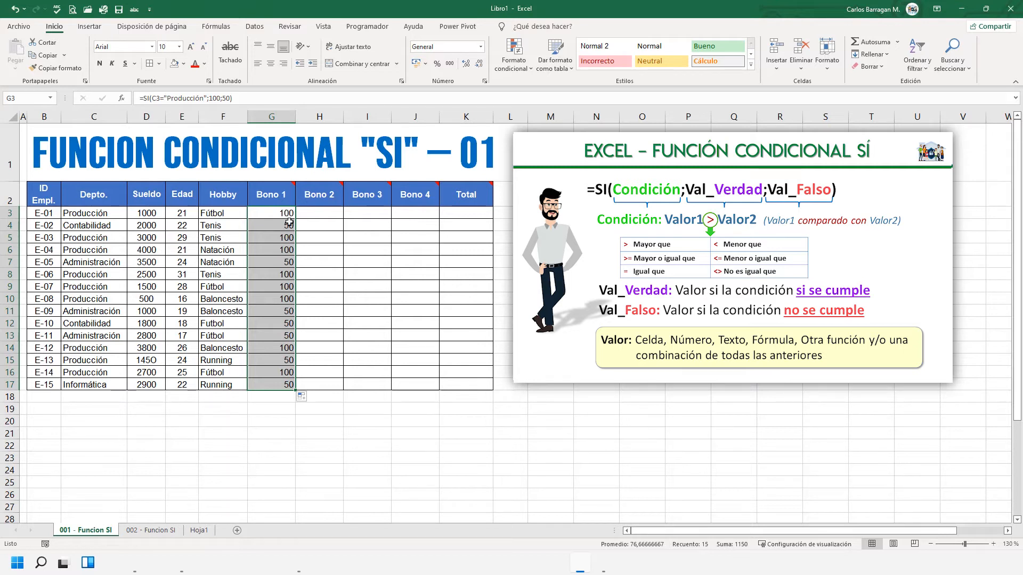
- Examine the filled Bono 1 formulas in G17 and in rows 3 to 8
click(285, 385)
click(286, 212)
click(285, 226)
click(285, 242)
click(277, 251)
click(280, 267)
click(282, 275)
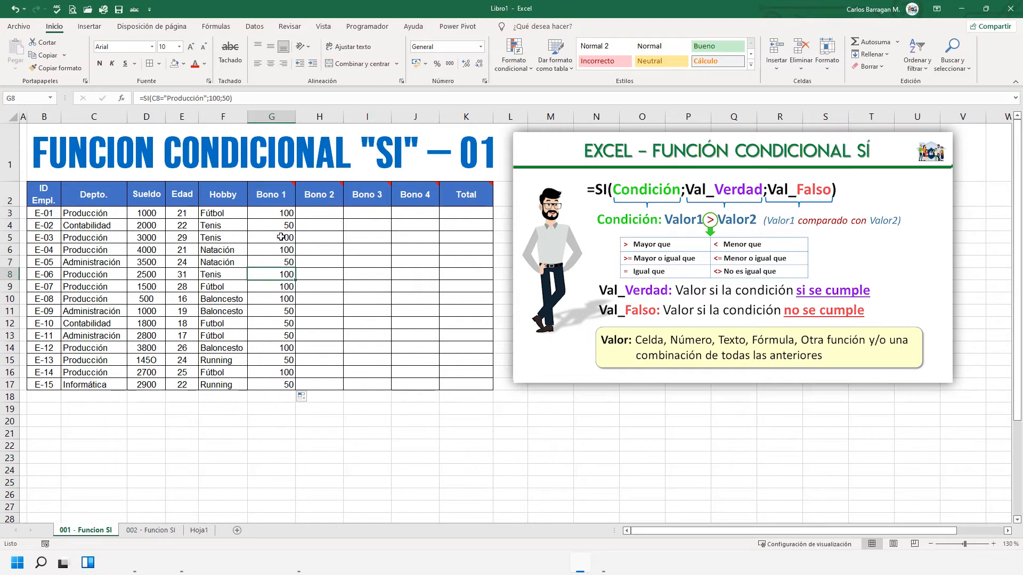
click(278, 215)
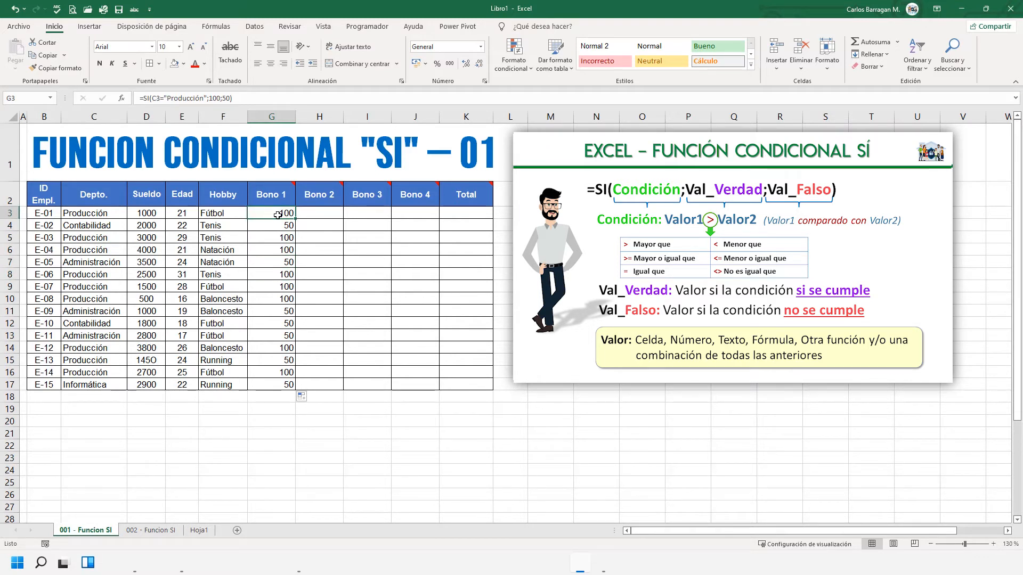
- Highlight the department cell C15 of employee E-13 with a light gold fill
click(115, 357)
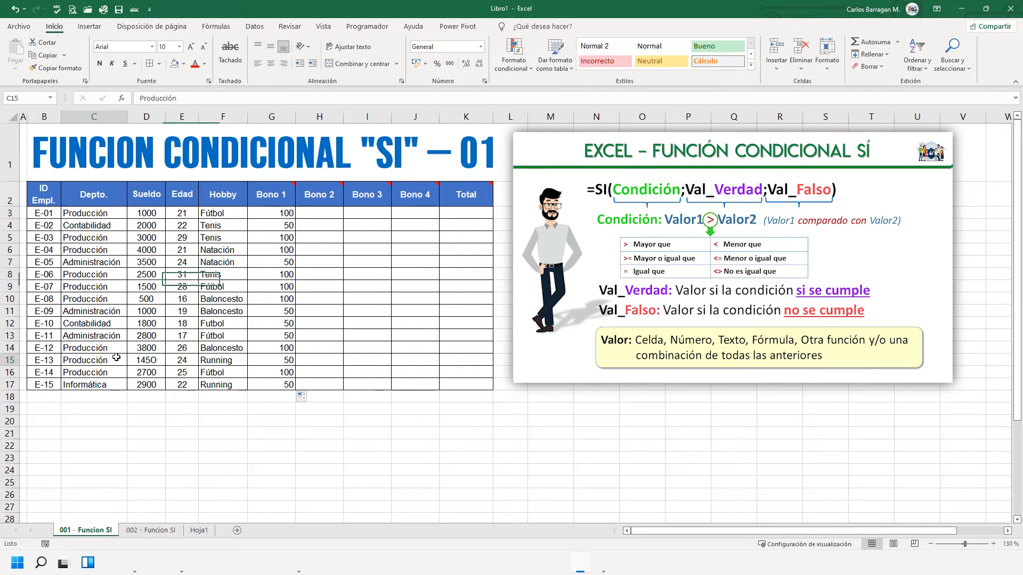
click(184, 64)
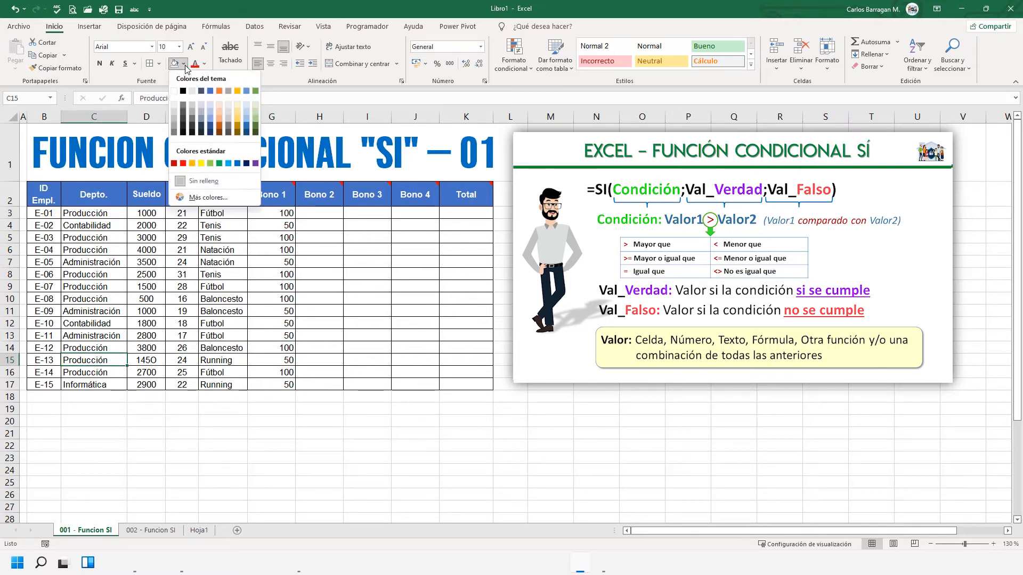
click(237, 103)
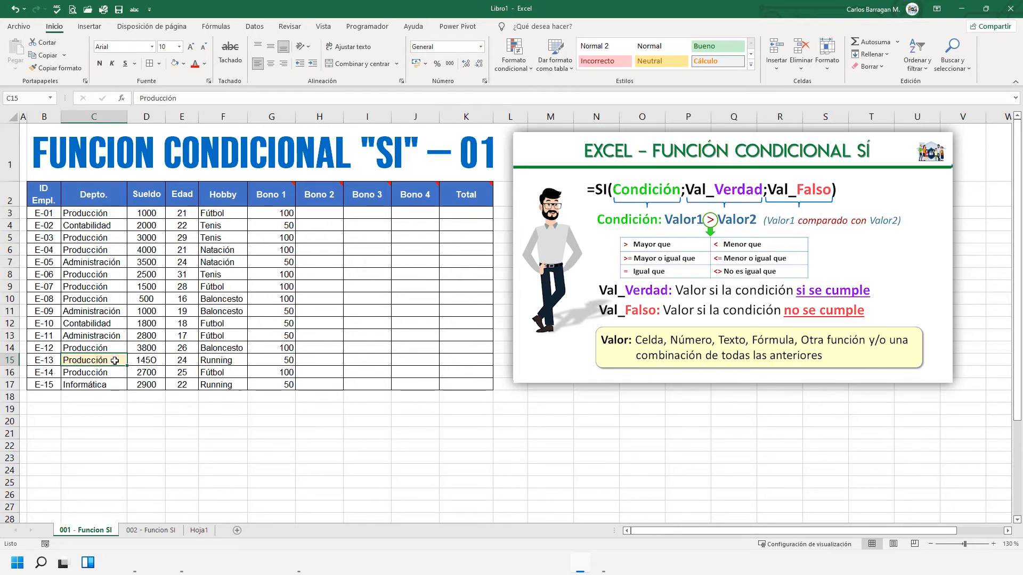
- Remove the trailing space after "Producción" in C15 and check the Bono 1 cell for employee E-13
click(287, 348)
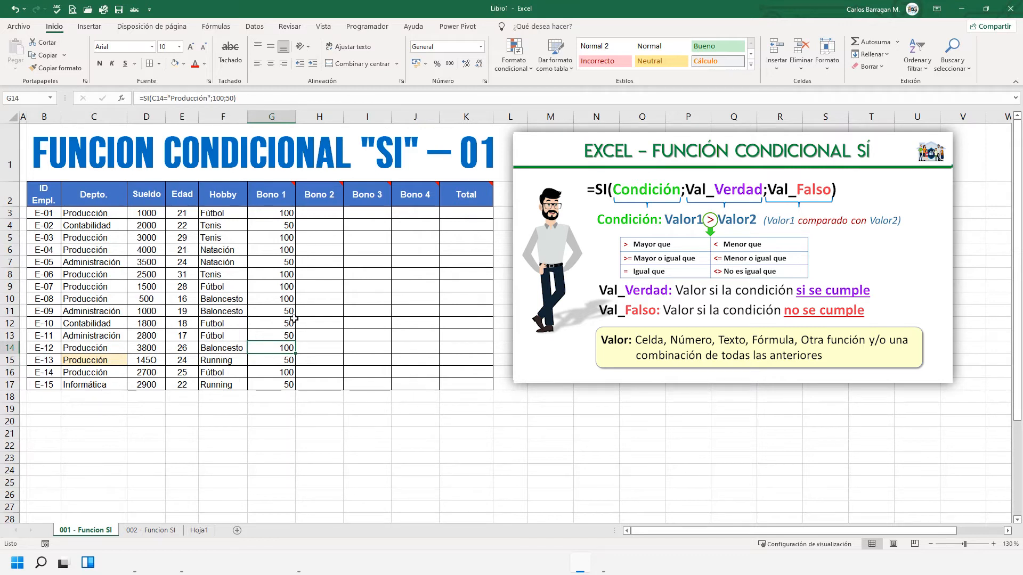
click(287, 361)
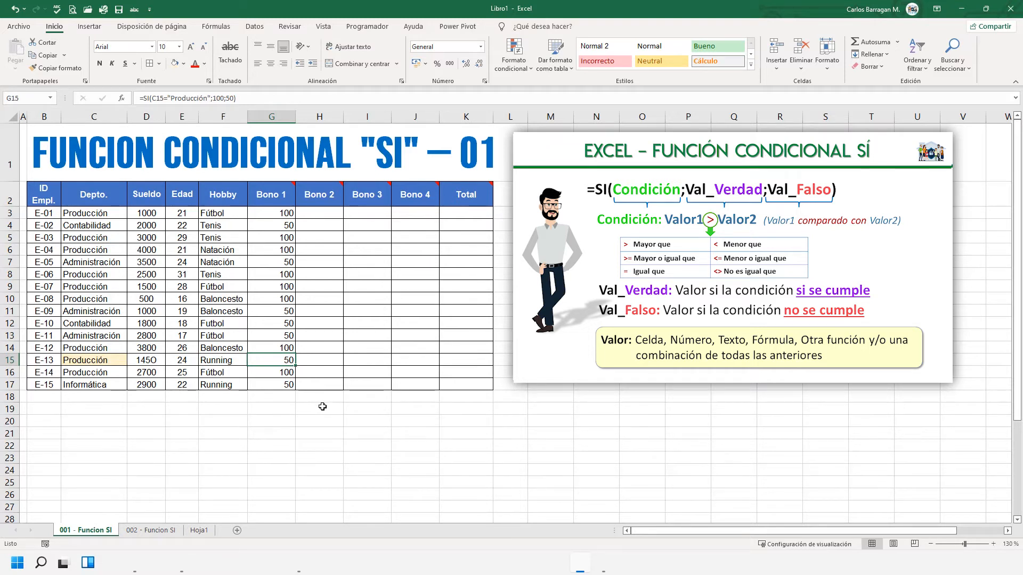
double_click(121, 360)
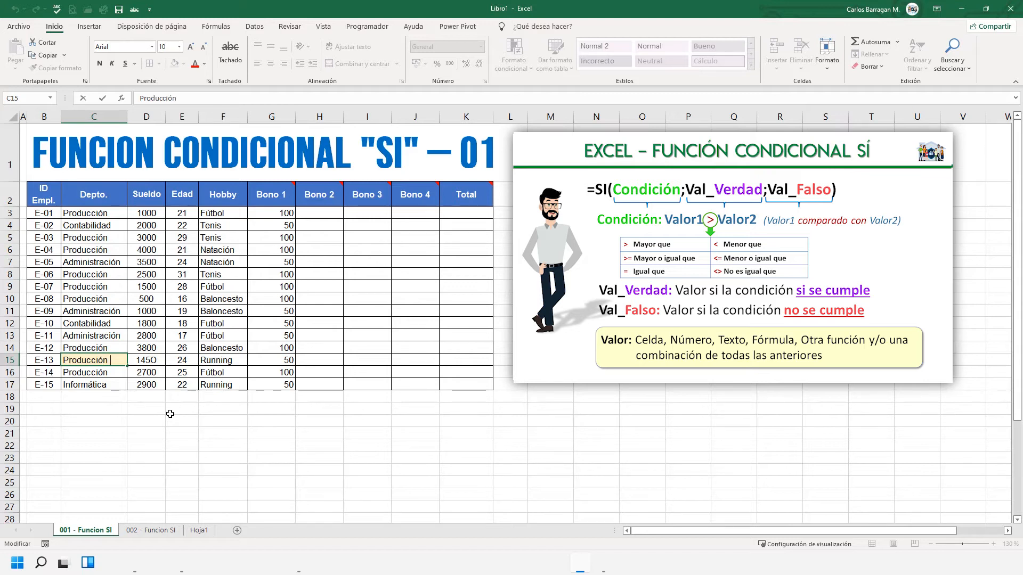
key(Left)
key(Left)
key(Right)
key(Right)
key(BackSpace)
key(Return)
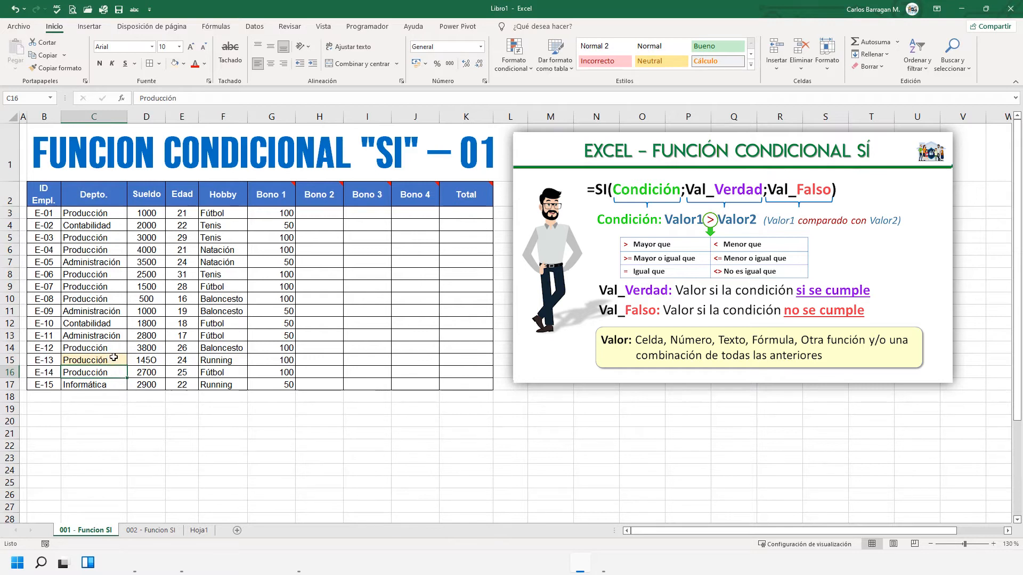
click(290, 362)
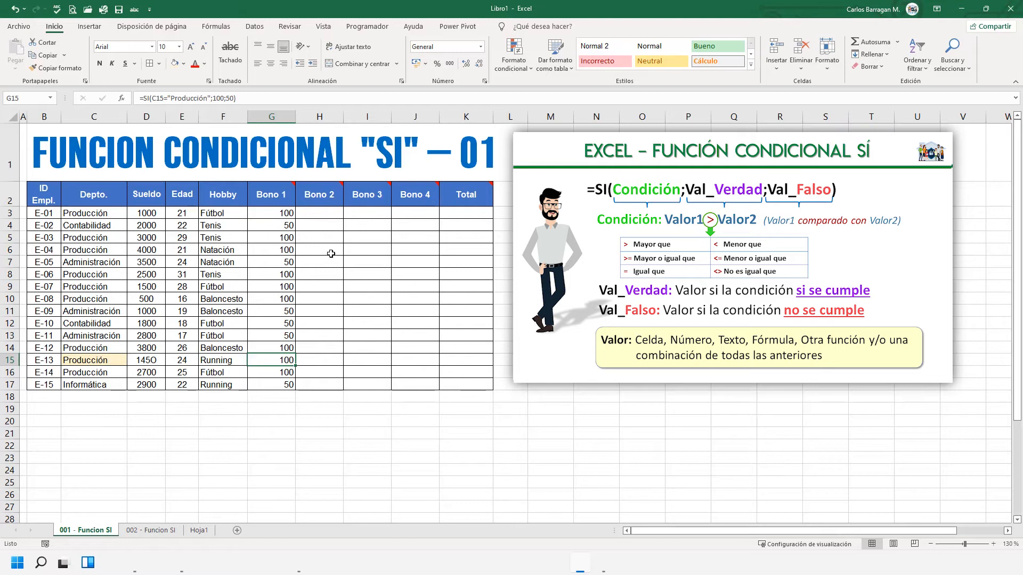
- Start an SI formula in H3 for Bono 2 with the condition that the salary D3<=1500
click(325, 197)
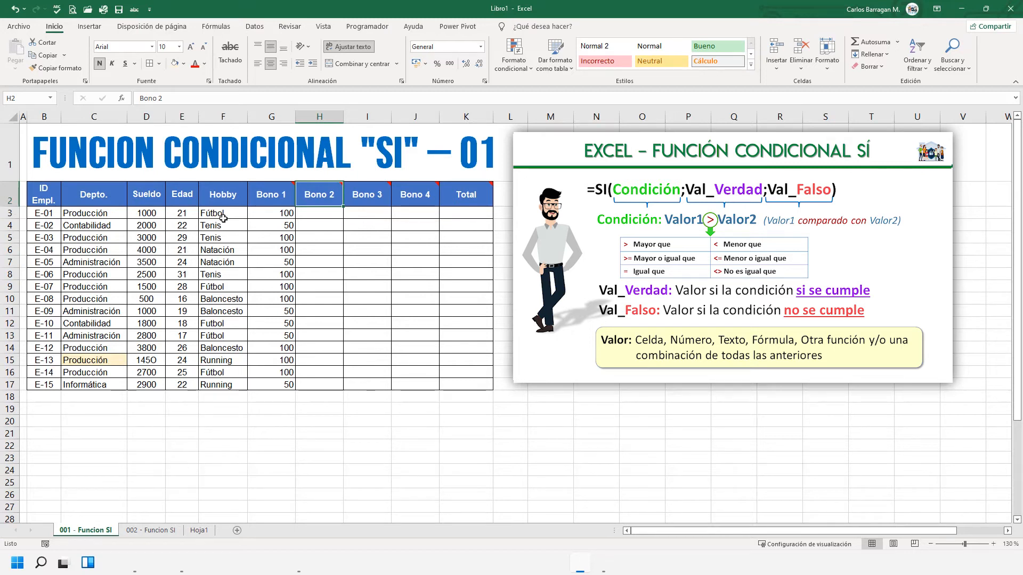
click(316, 214)
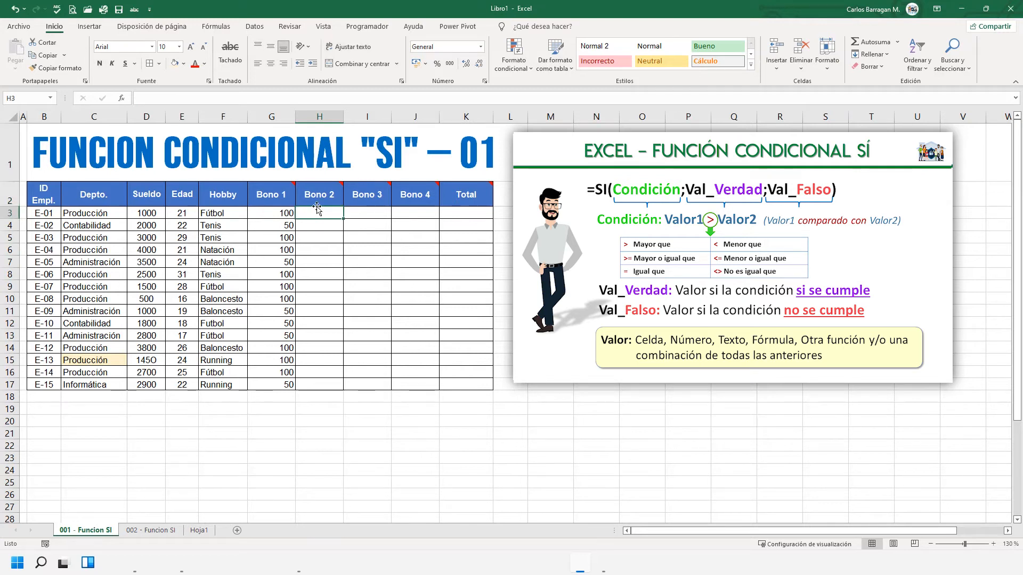
mouse_move(320, 196)
text(=si)
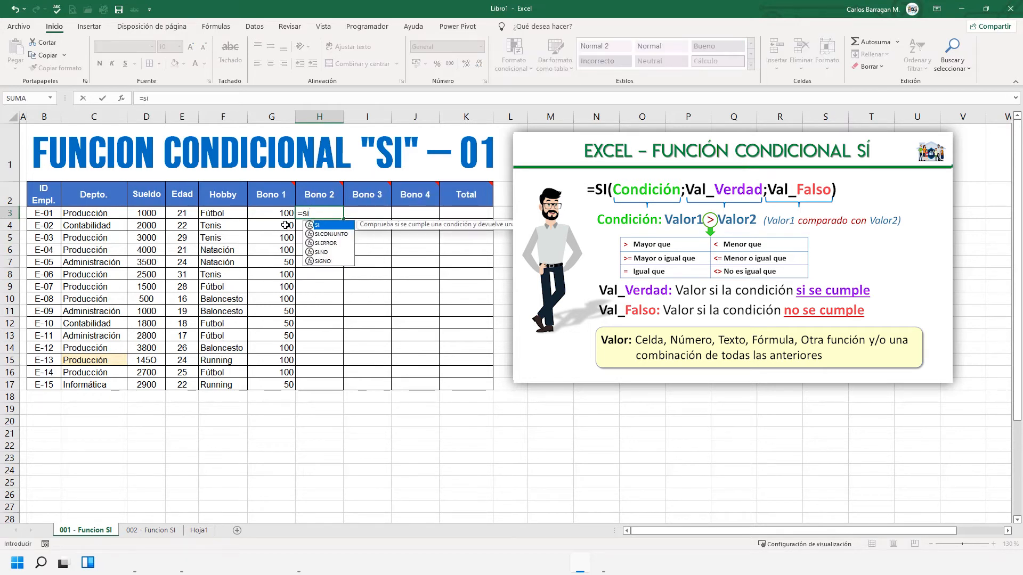
text(()
mouse_move(280, 202)
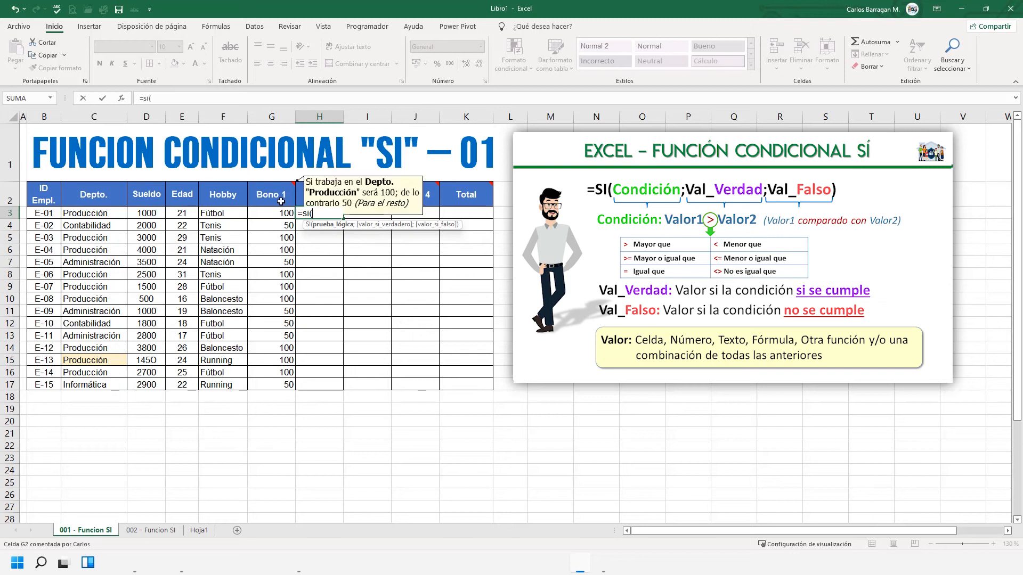
click(152, 213)
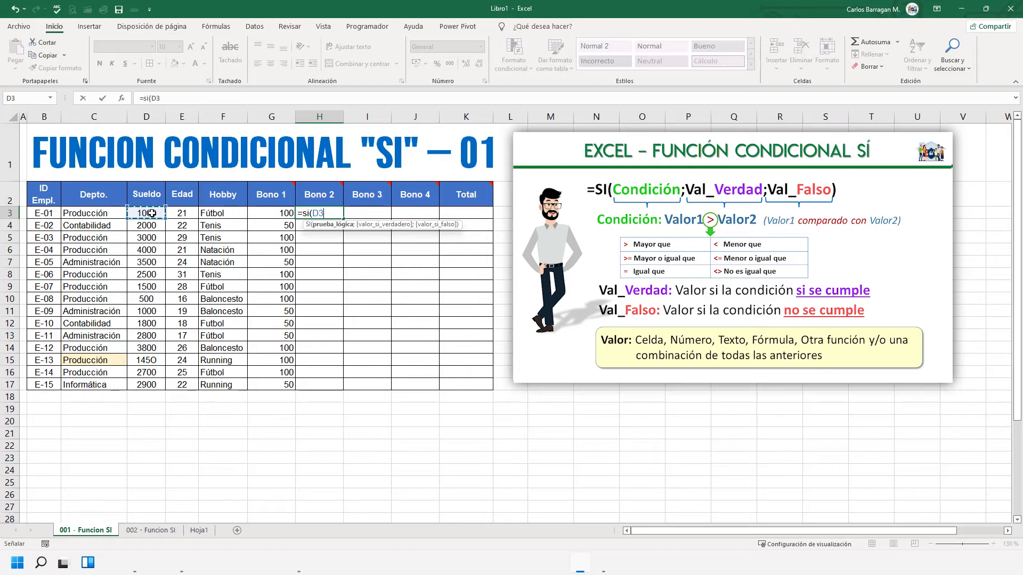
text(<=1500;)
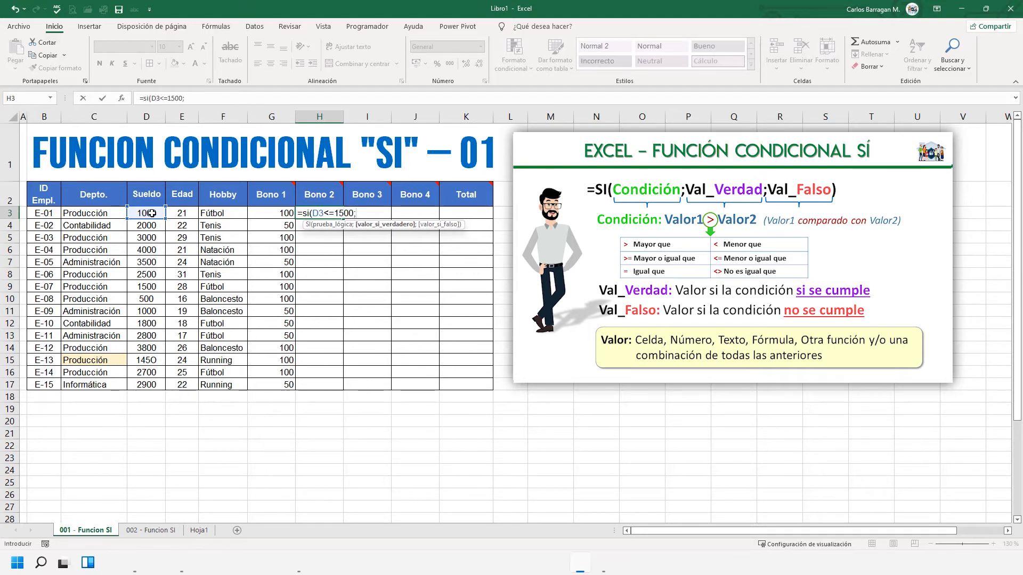
text(5%*)
- Complete the Bono 2 formula in H3 with 5%*D3 as the true value and 2%*D3 as the false value
click(153, 213)
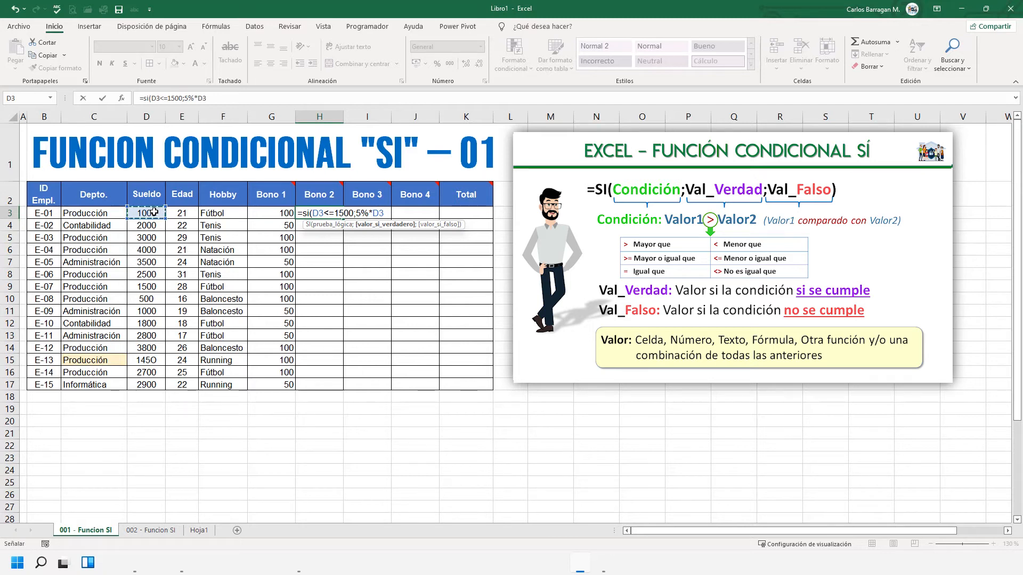
text(;)
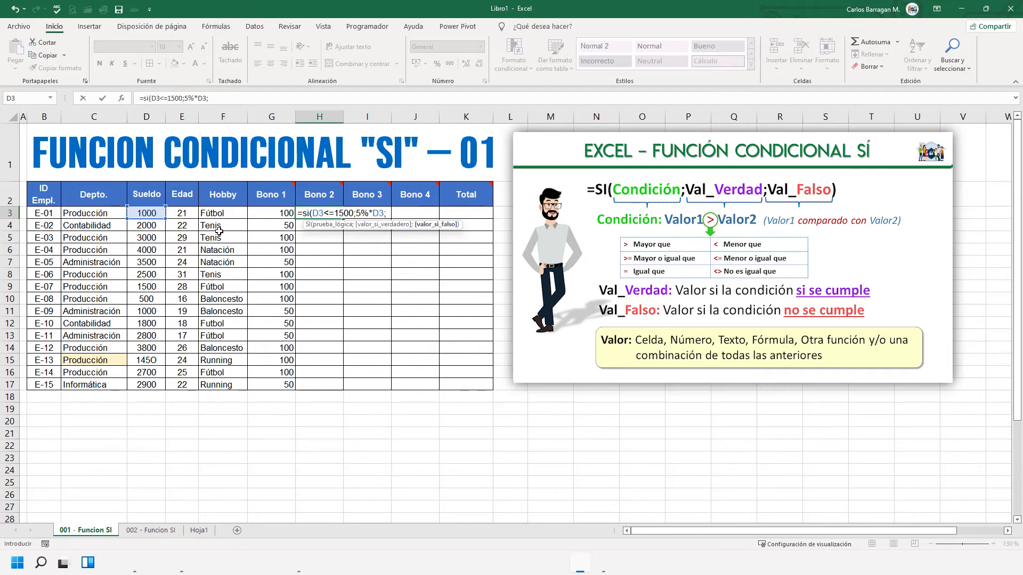
text(2%*)
click(153, 214)
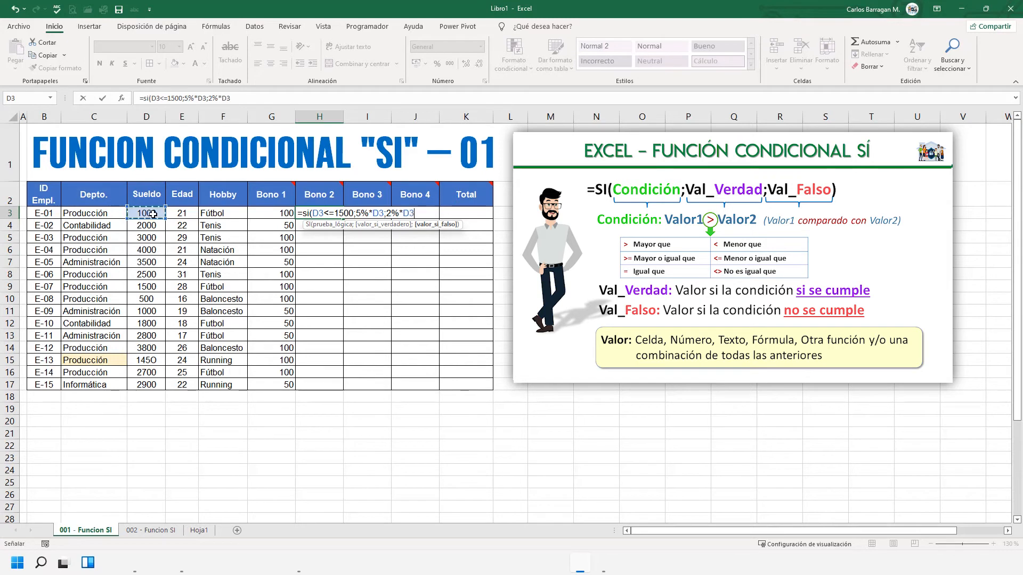
text())
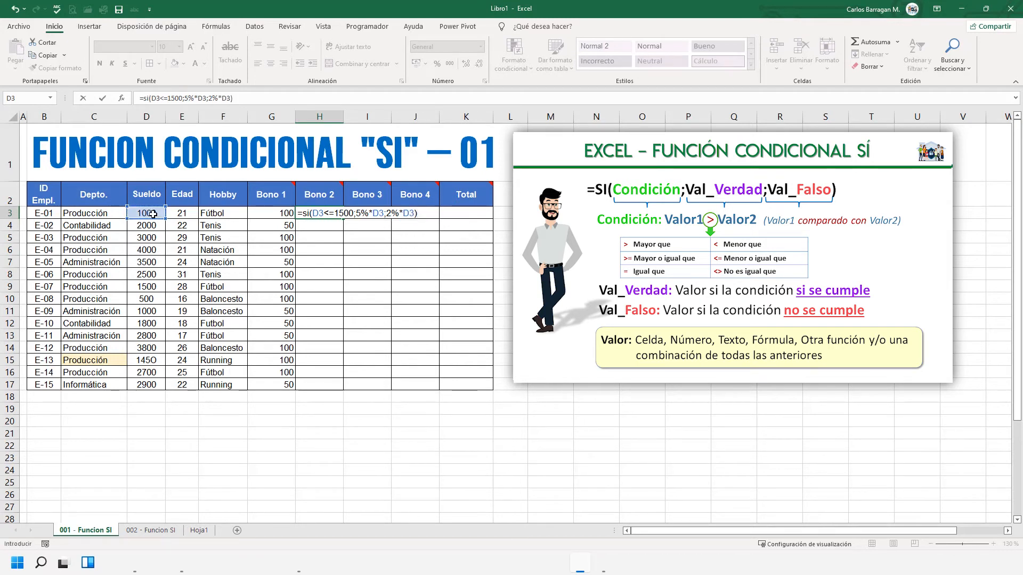
- Review the condition and both result arguments of the H3 formula and commit it to the cell
drag(313, 213, 323, 213)
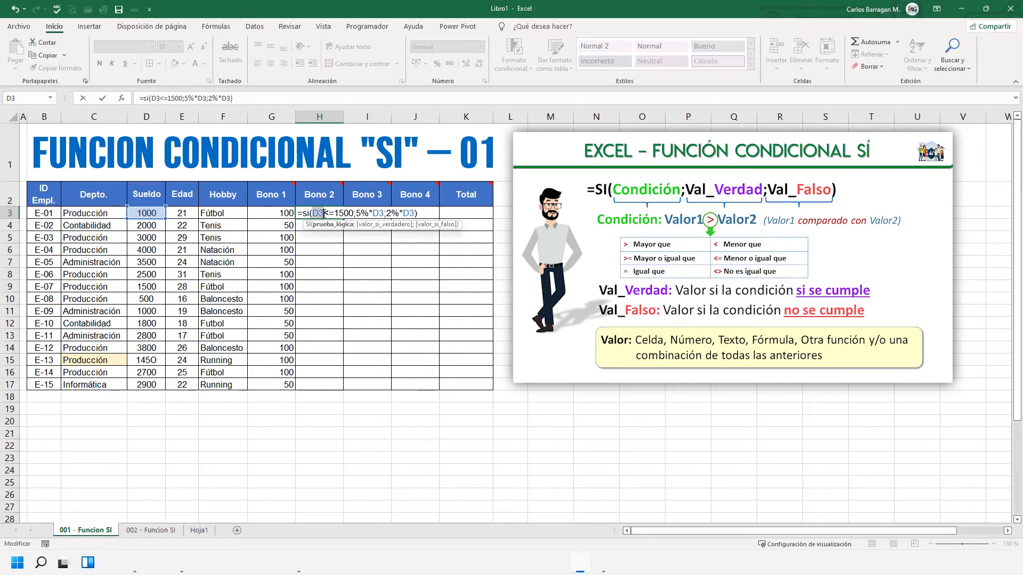
drag(324, 213, 353, 214)
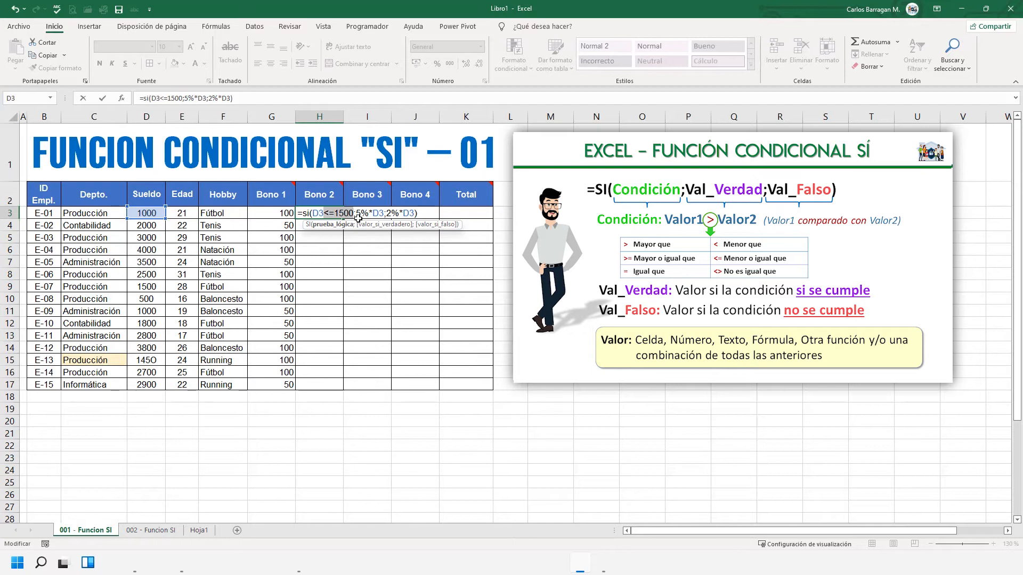
drag(356, 213, 389, 214)
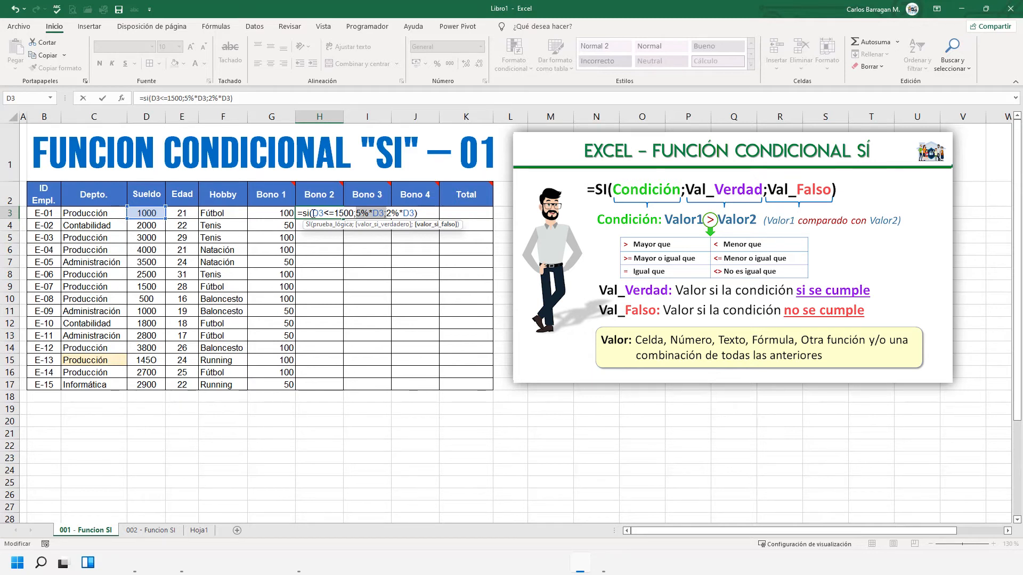
drag(312, 214, 347, 213)
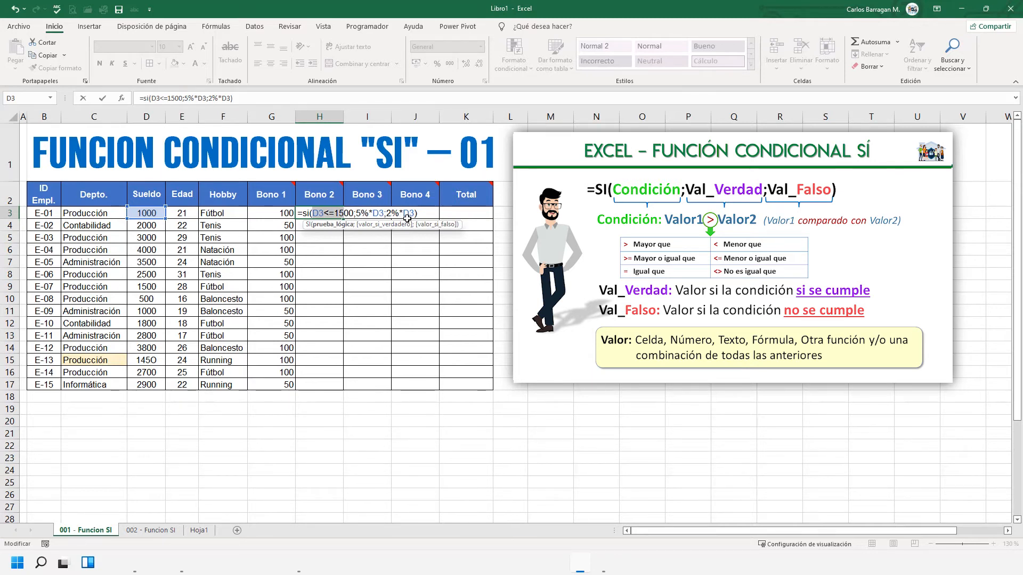
drag(414, 214, 401, 212)
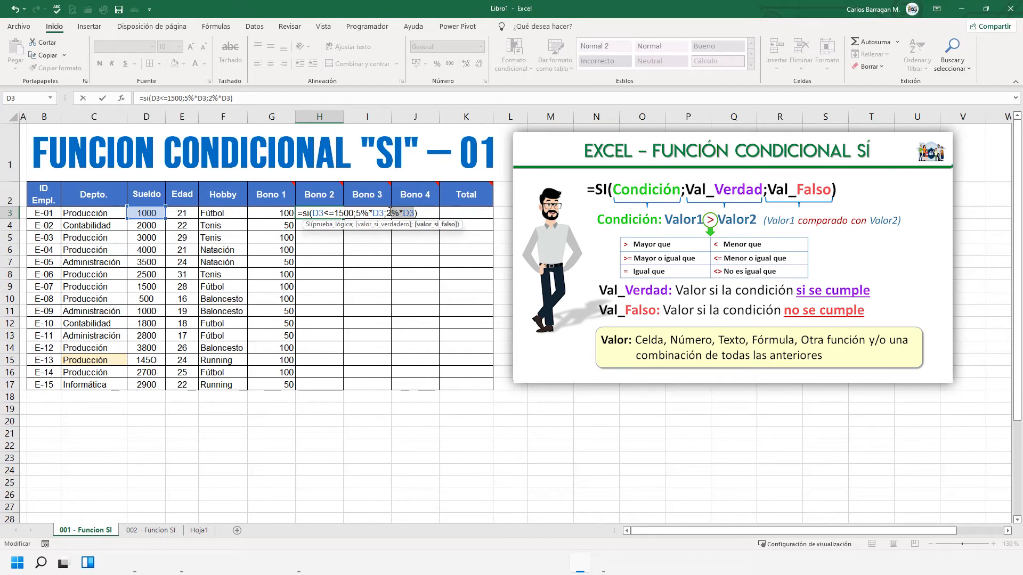
click(374, 213)
click(399, 213)
key(Return)
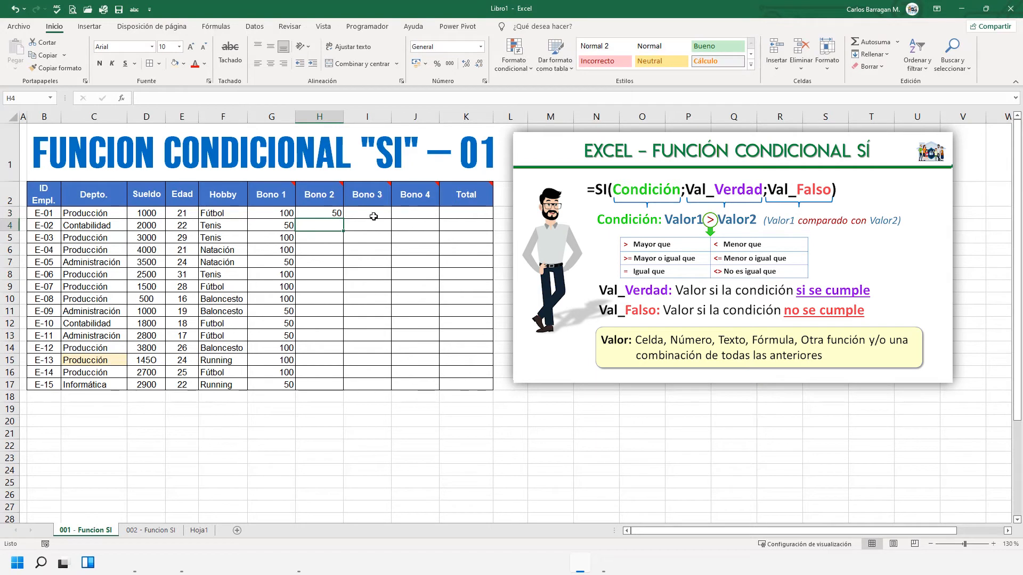
- Autofill the Bono 2 formula from H3 down to H17 and inspect the formula in H15
click(324, 210)
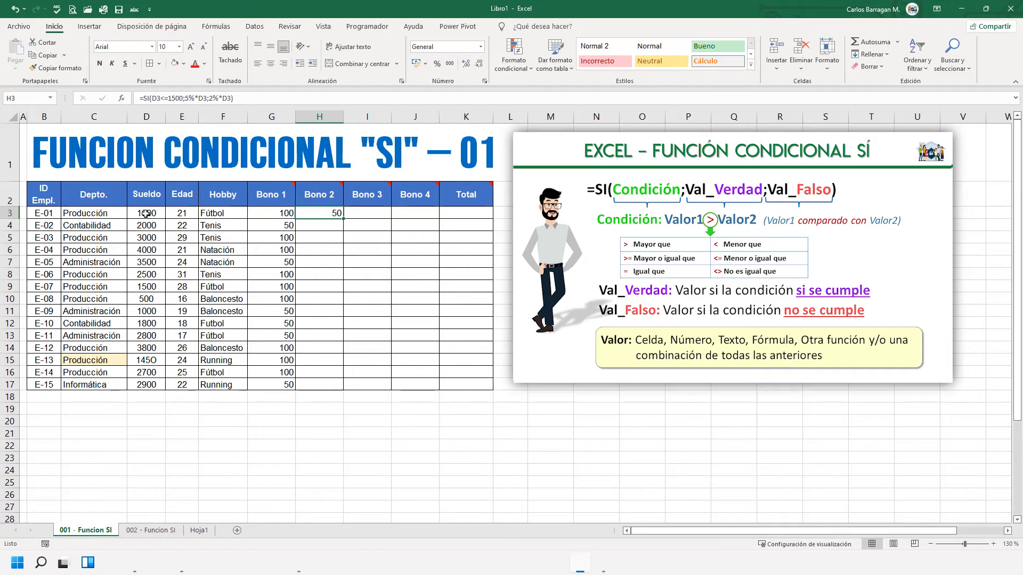
double_click(343, 218)
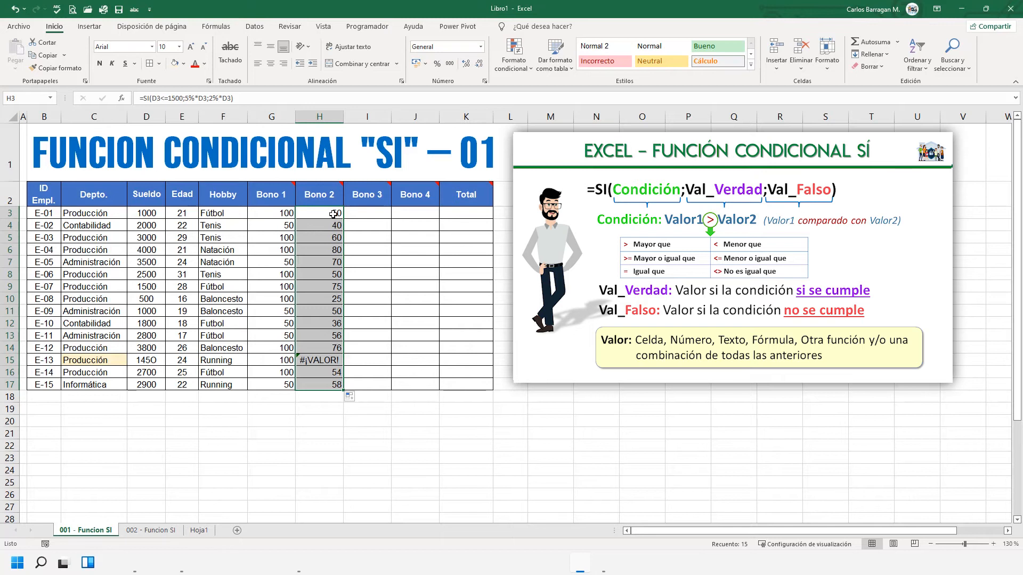
click(322, 361)
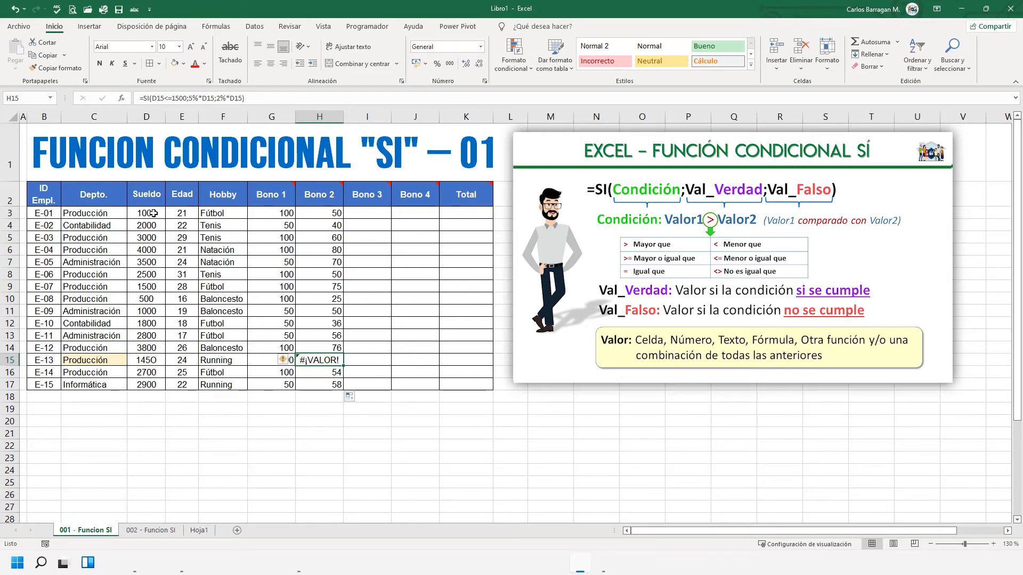
- Highlight the salary cell D15 of employee E-13 with the light gold fill
click(157, 360)
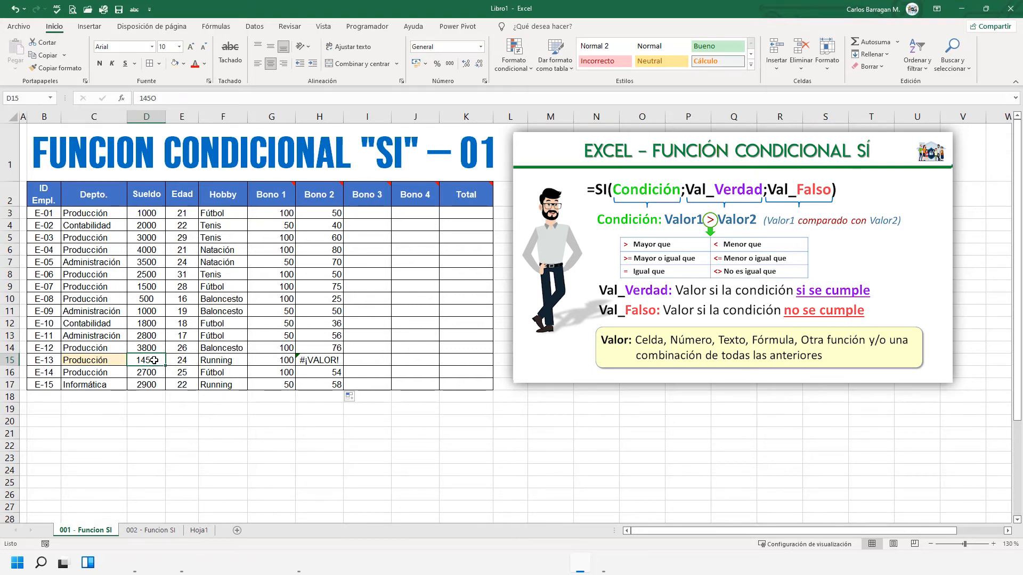
right_click(155, 361)
click(197, 391)
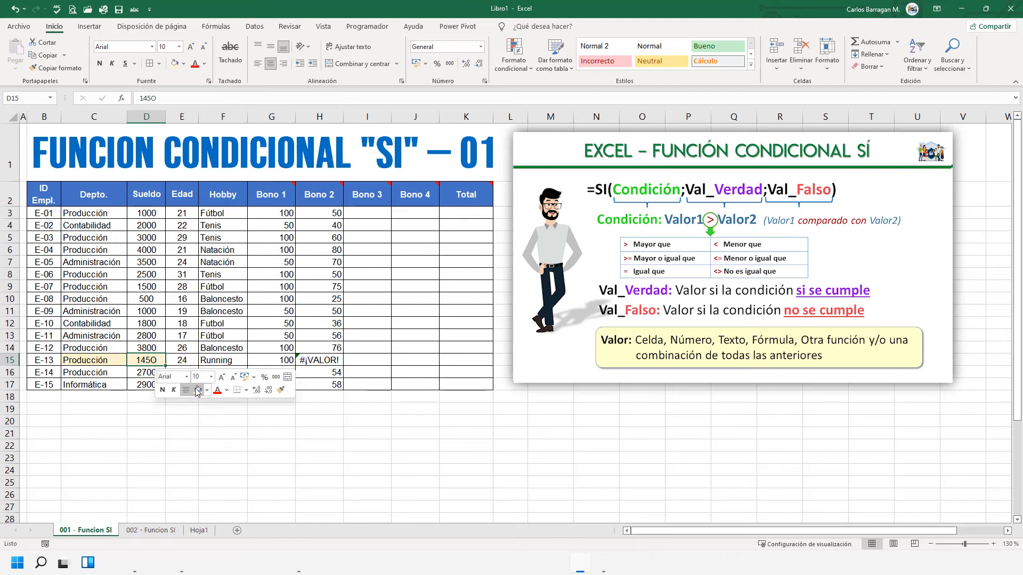
- Replace the letter O at the end of the salary in D15 with a zero, making it 1450, and check H15
double_click(160, 361)
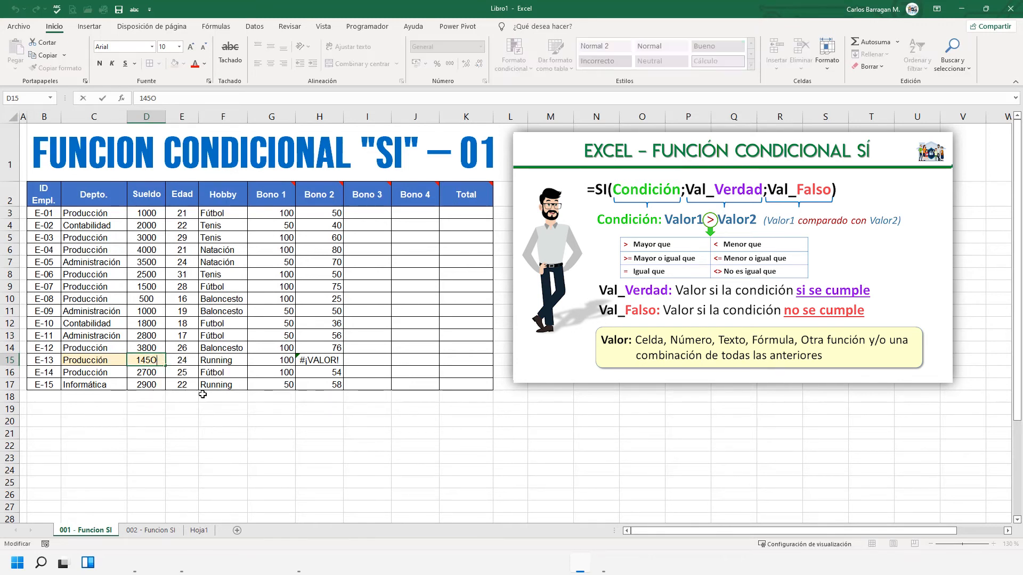
key(BackSpace)
text(0)
key(Return)
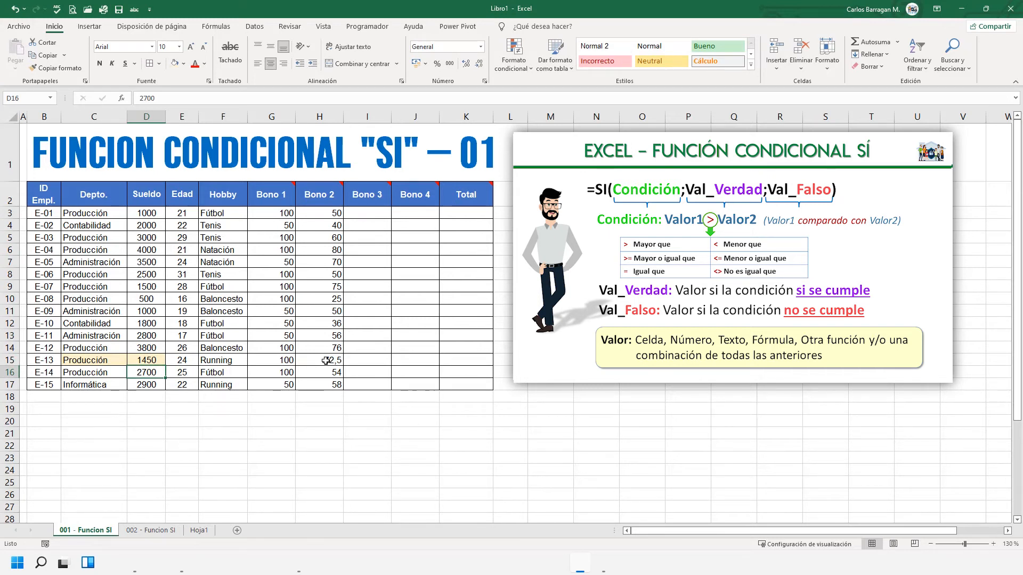
click(326, 361)
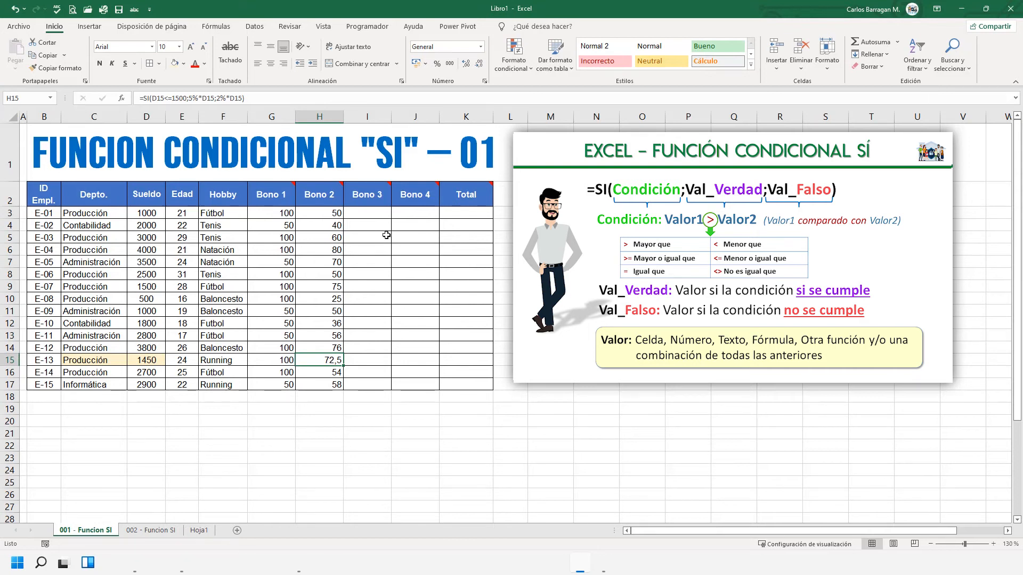
- Start an SI formula in I3 for Bono 3 with the condition that the age E3<=25
click(369, 213)
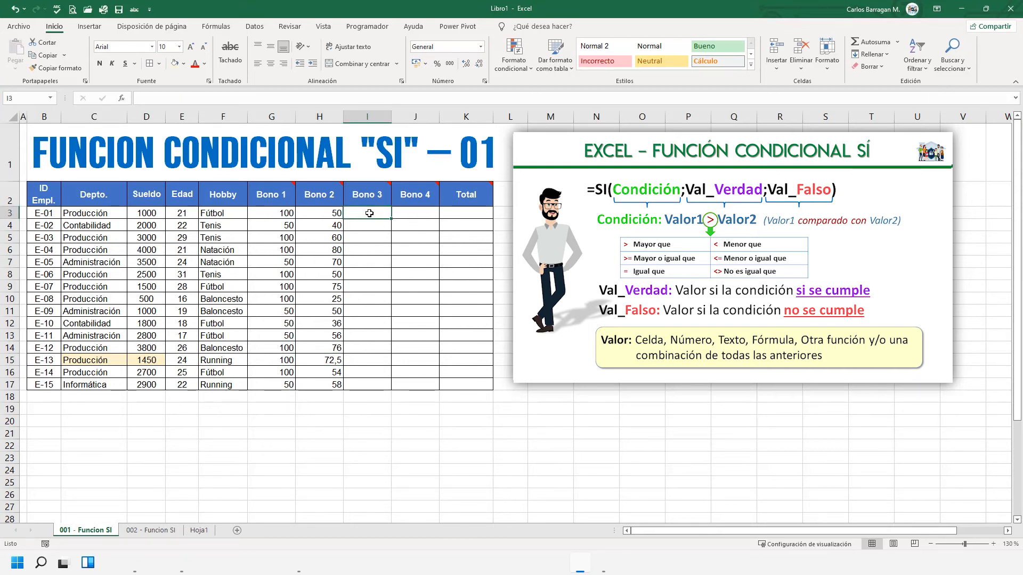
mouse_move(377, 198)
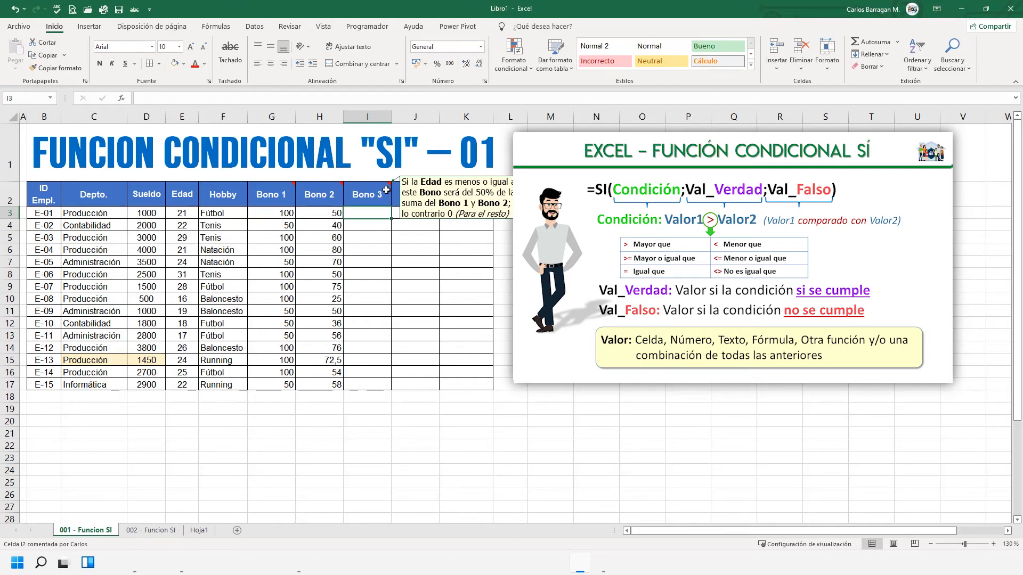
text(=)
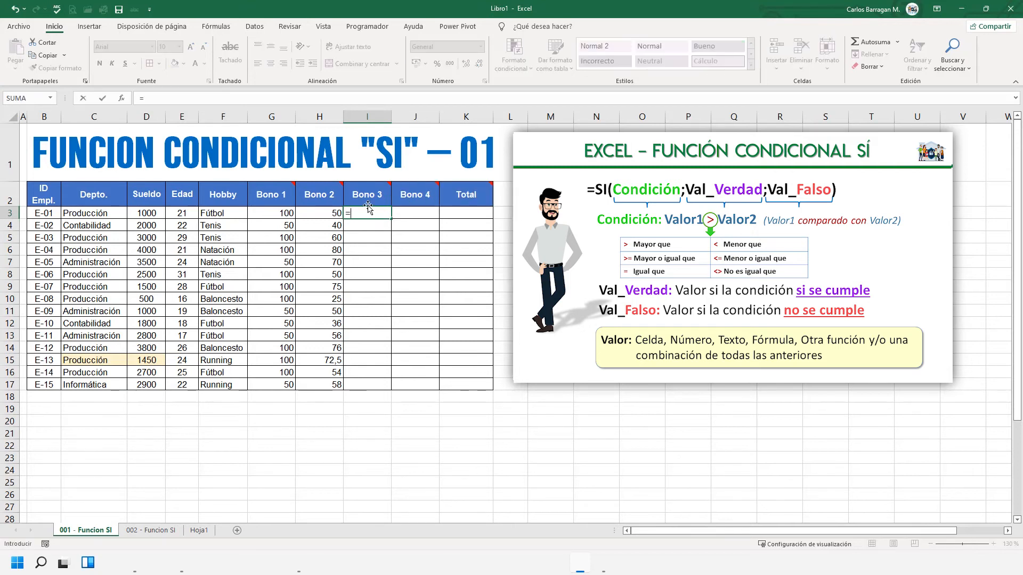
text(si(E)
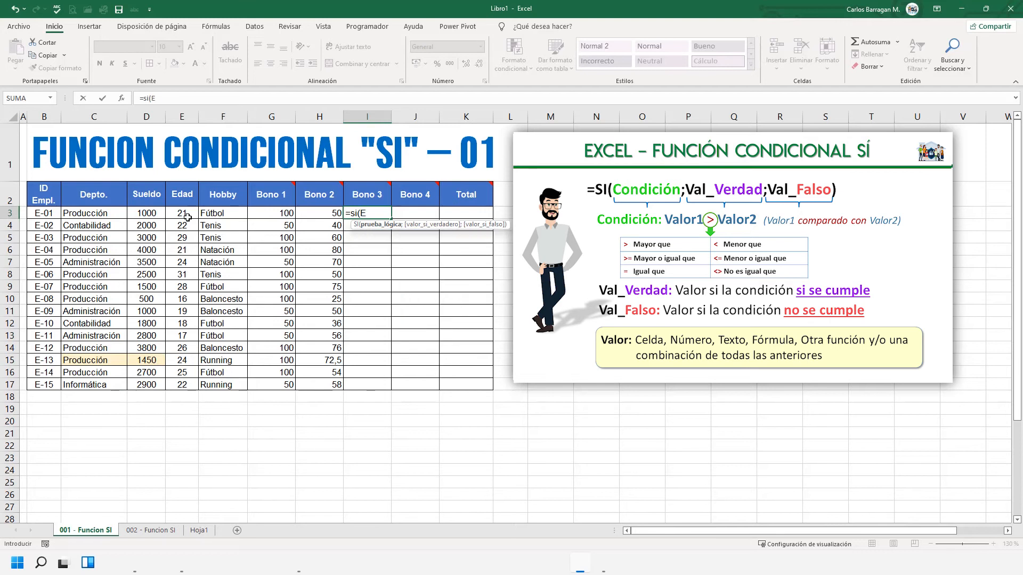
click(187, 217)
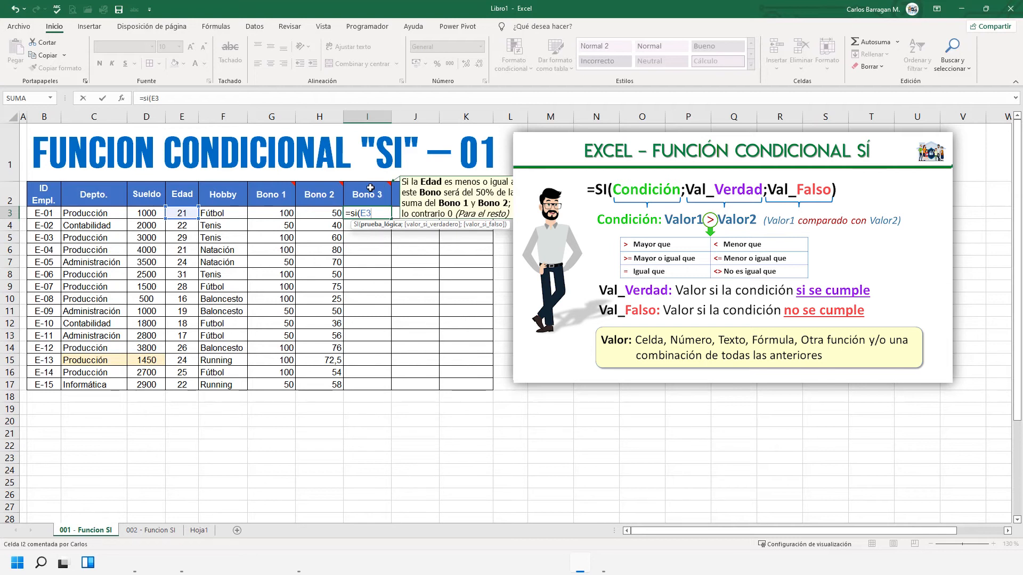
text(<)
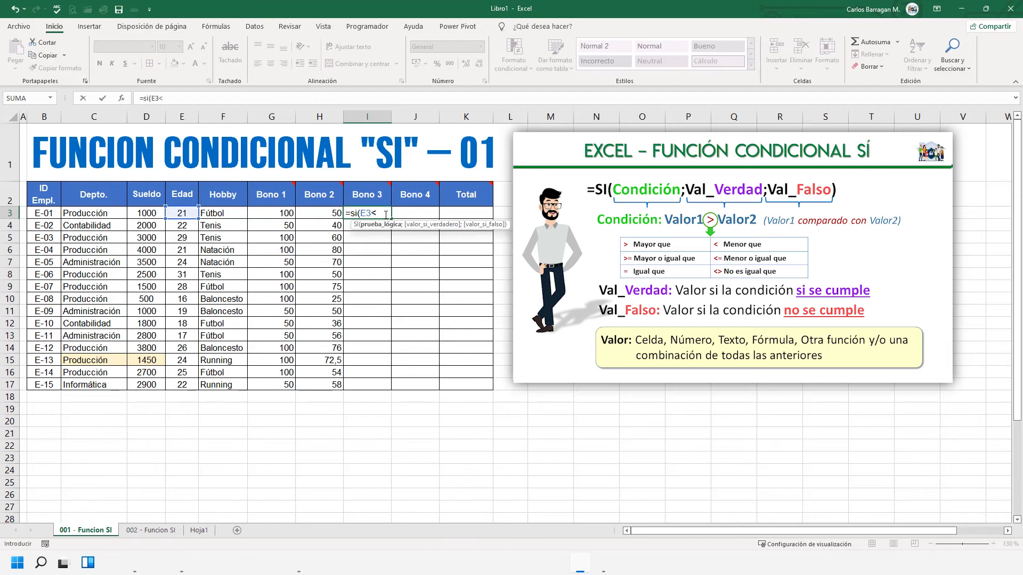
text(=25;)
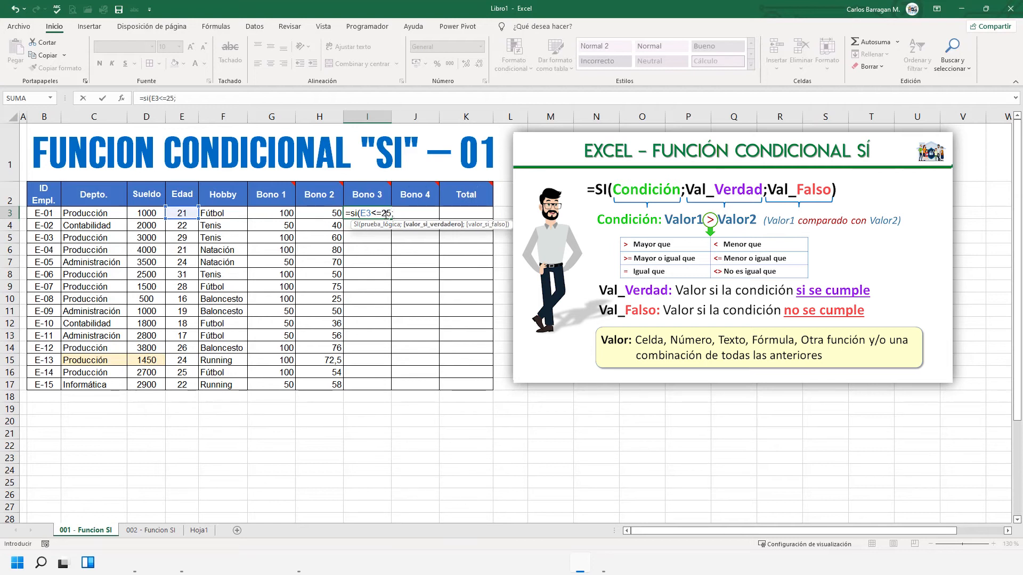
text(50%*()
- Enter 50%*(G3+H3) as the value if true in the Bono 3 formula in I3
text(G)
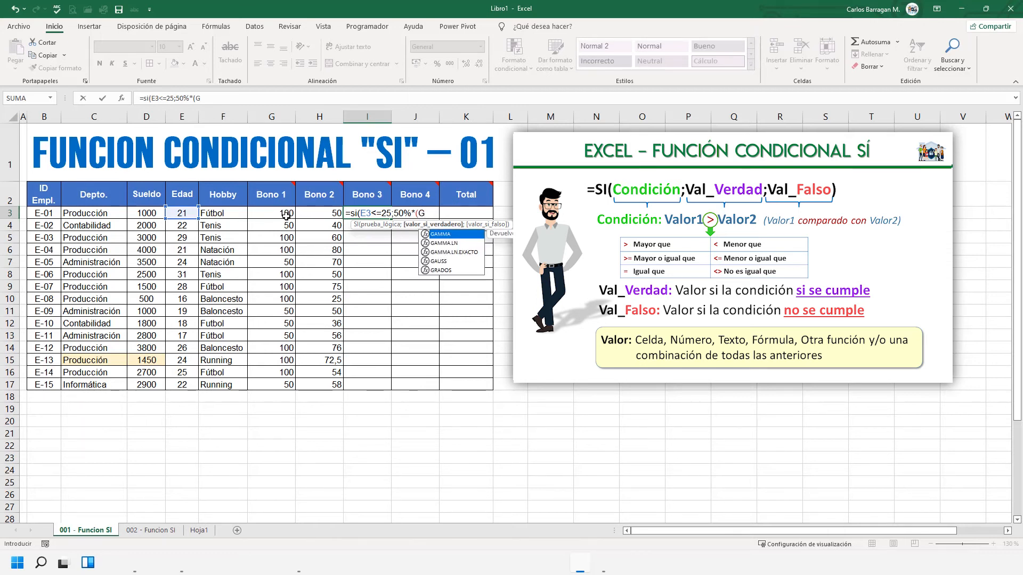
text(1)
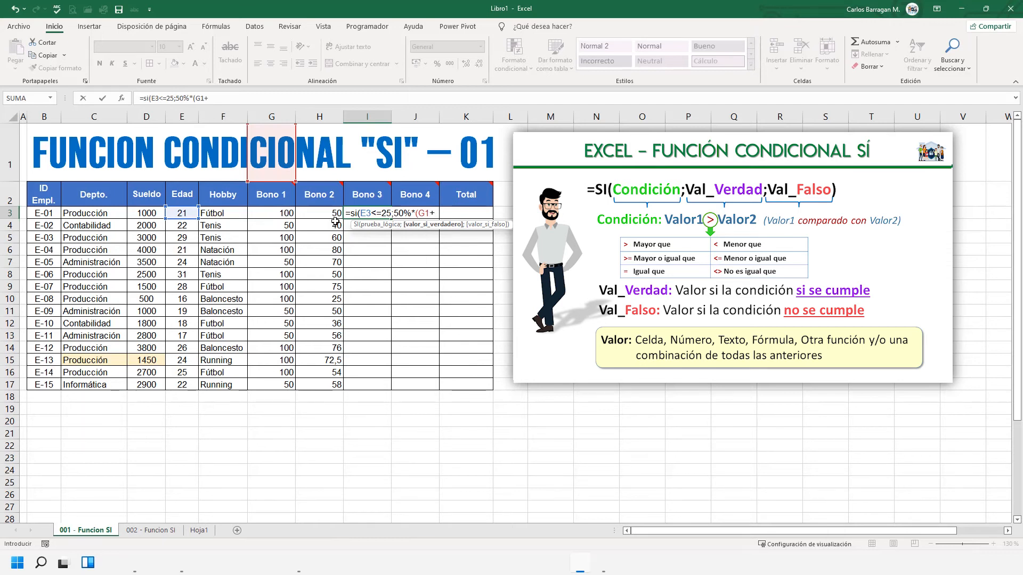
text(+)
key(BackSpace)
key(BackSpace)
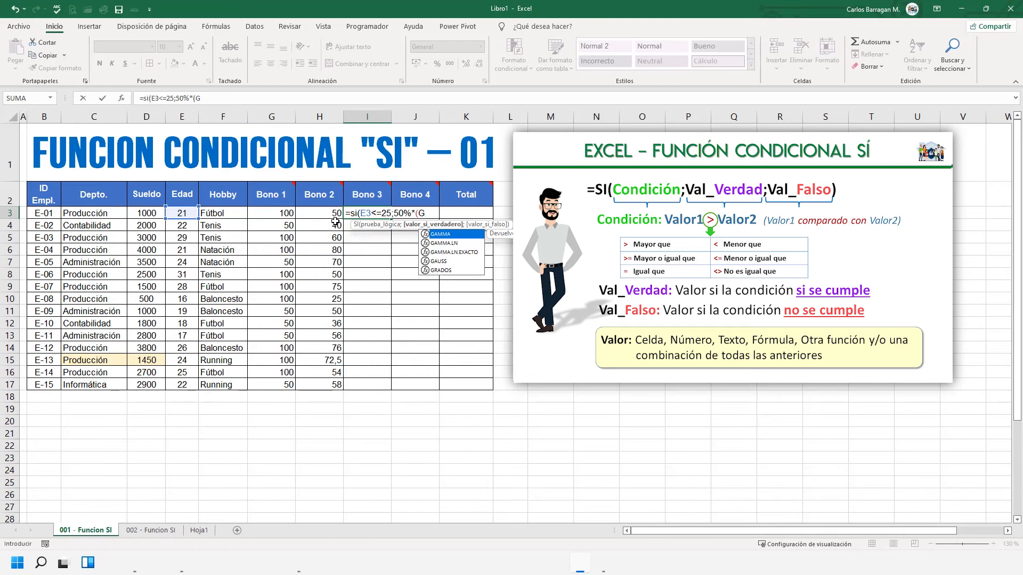
text(3+)
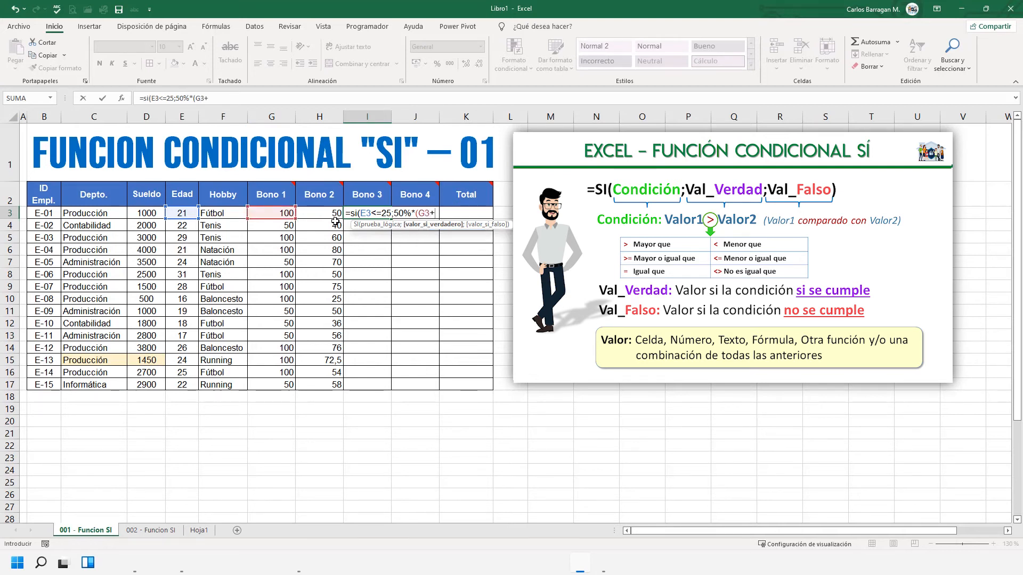
text(H3)
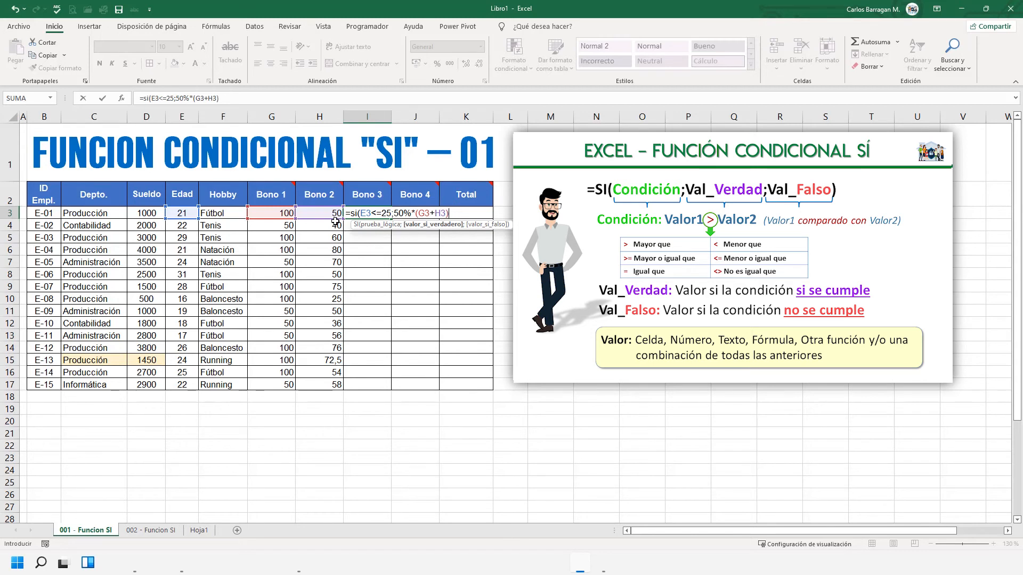
text())
- Set the value if false to 0 and complete the Bono 3 formula in I3
text(;)
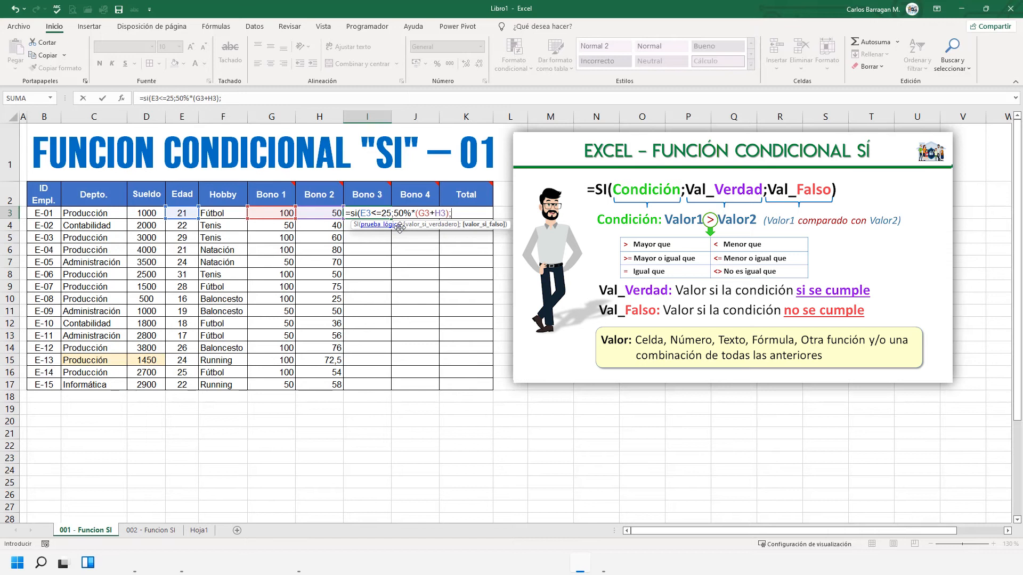
text(0))
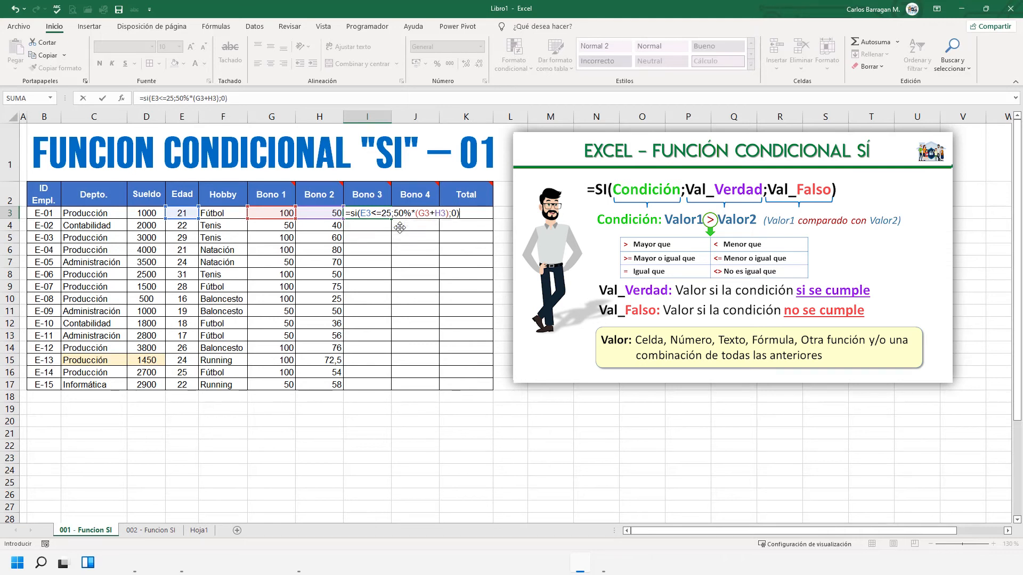
key(Return)
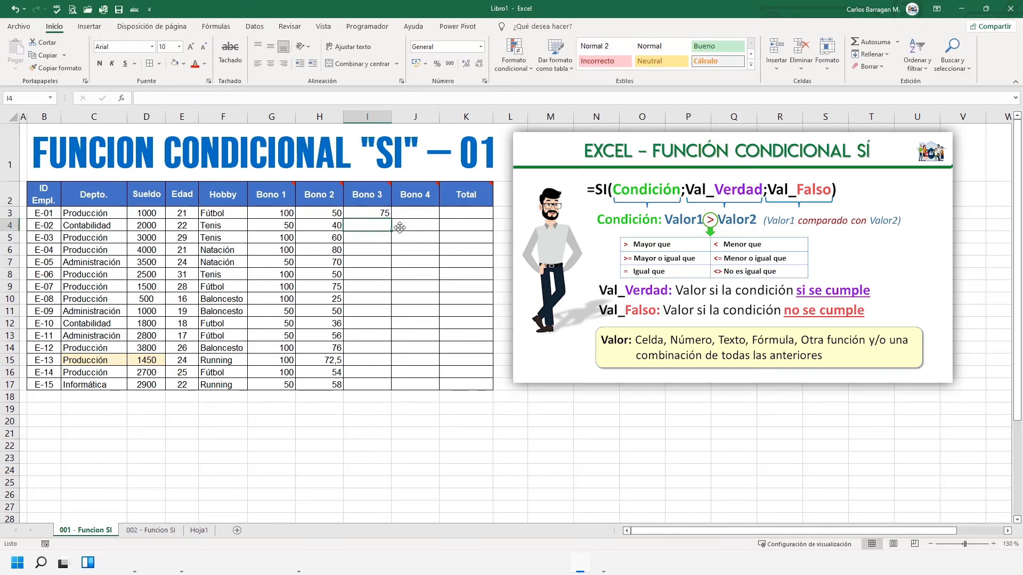
- Autofill the Bono 3 formula from I3 down to I17 and inspect the formula in I5
click(372, 213)
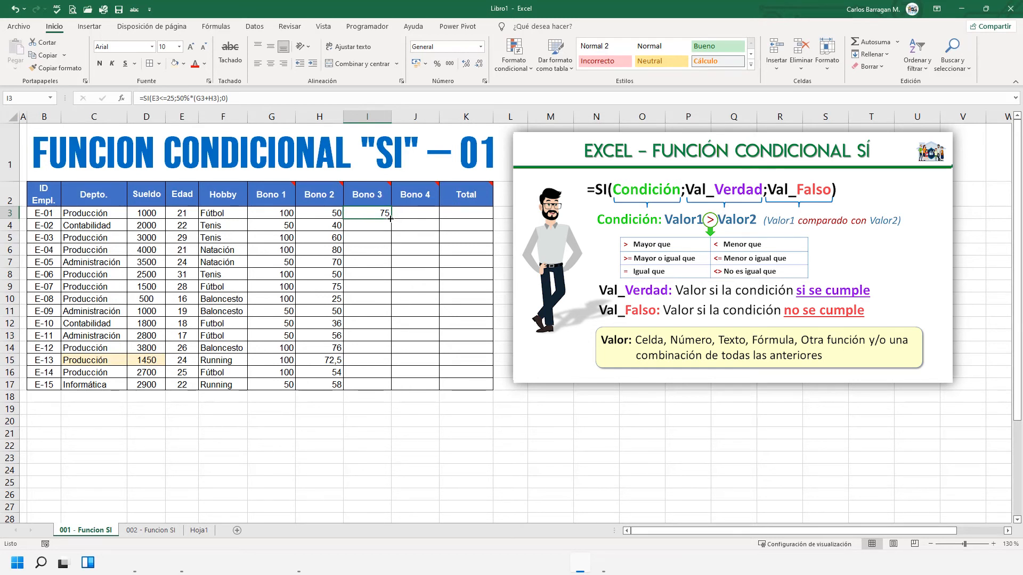
double_click(191, 212)
double_click(391, 219)
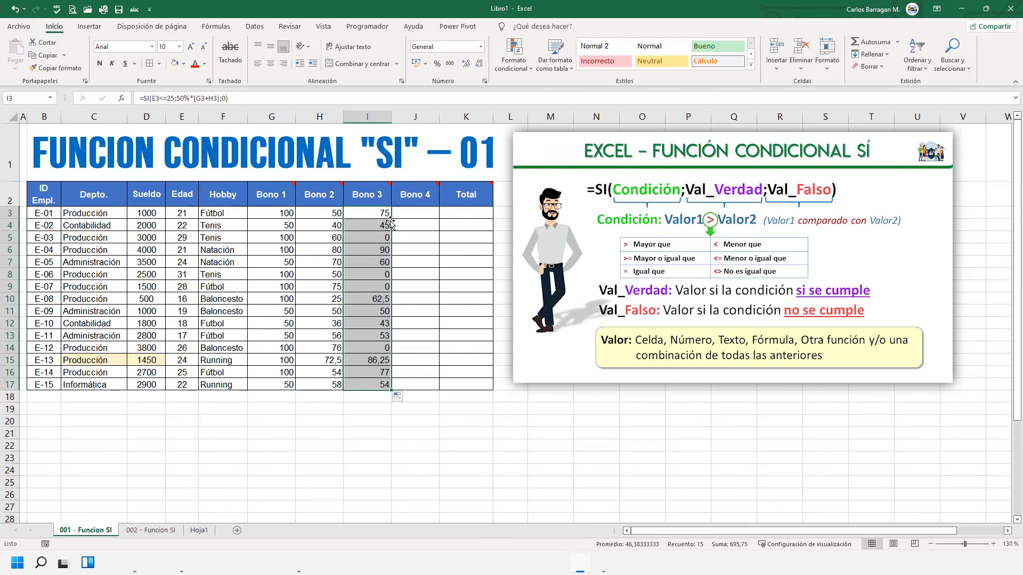
click(384, 239)
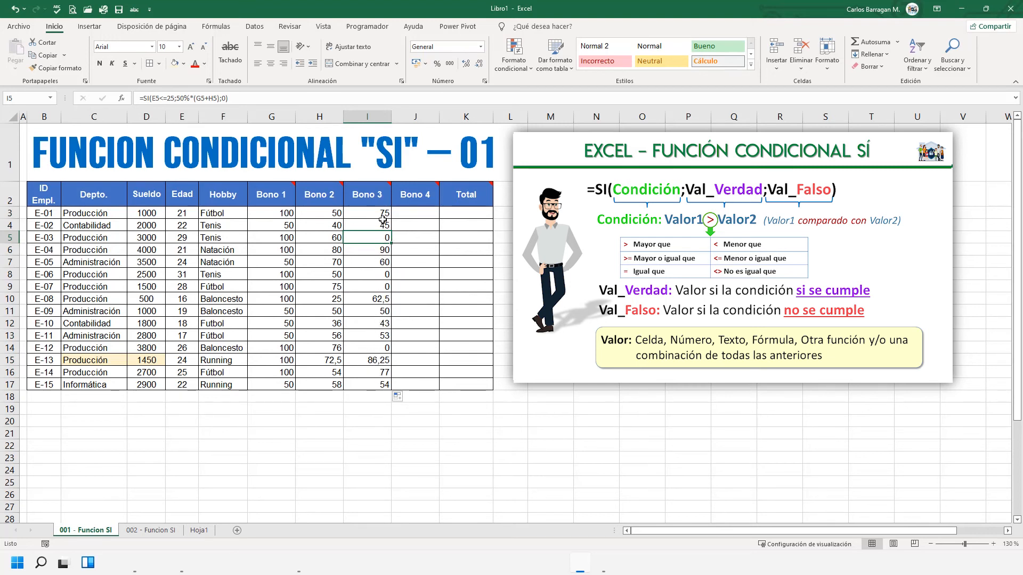
drag(383, 224, 382, 219)
- Start an SI formula in J3 for Bono 4
click(416, 213)
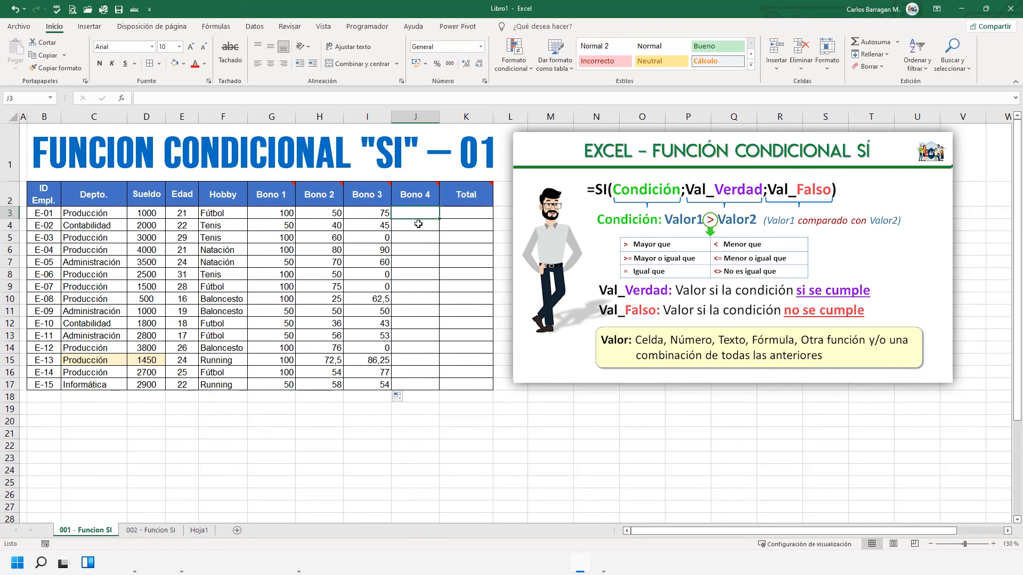
mouse_move(426, 197)
text(=si()
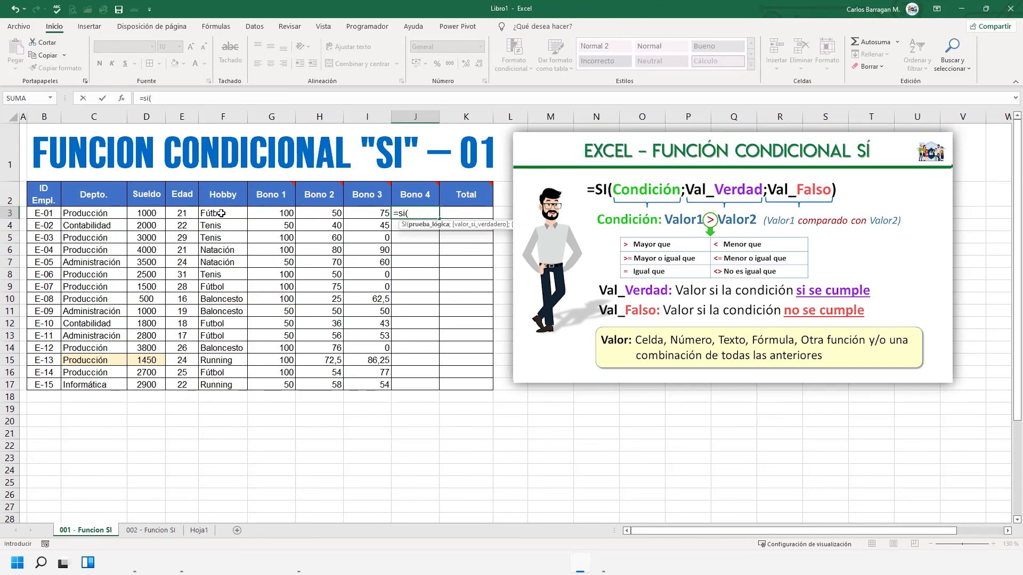
text(")
text(Tein)
key(BackSpace)
key(BackSpace)
key(BackSpace)
key(BackSpace)
text(nis")
key(BackSpace)
key(BackSpace)
key(BackSpace)
key(BackSpace)
key(BackSpace)
key(BackSpace)
- Complete the J3 formula with the condition F3="Tenis", returning 45 if true and 25 if false
click(222, 213)
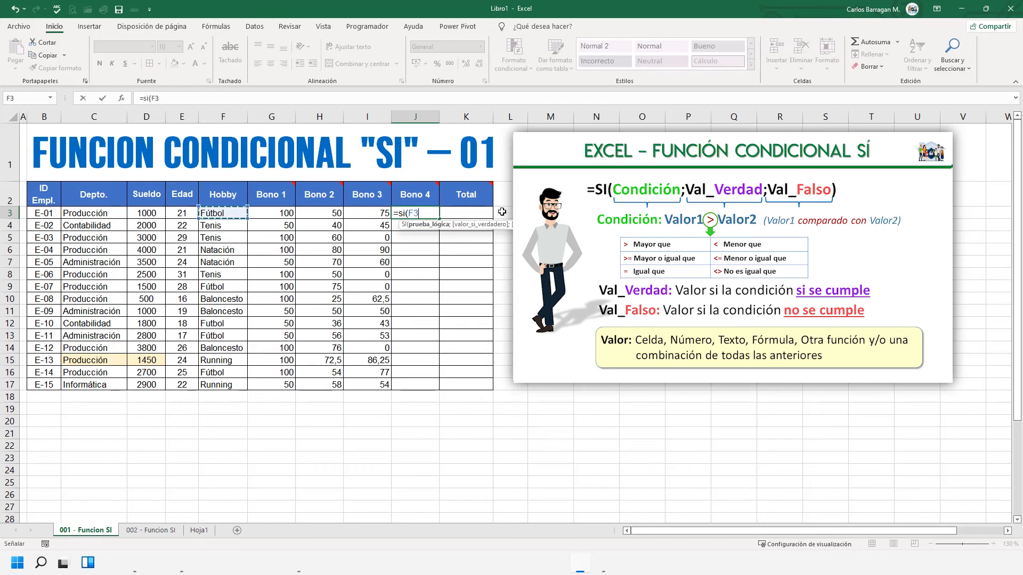
text(="Tenis")
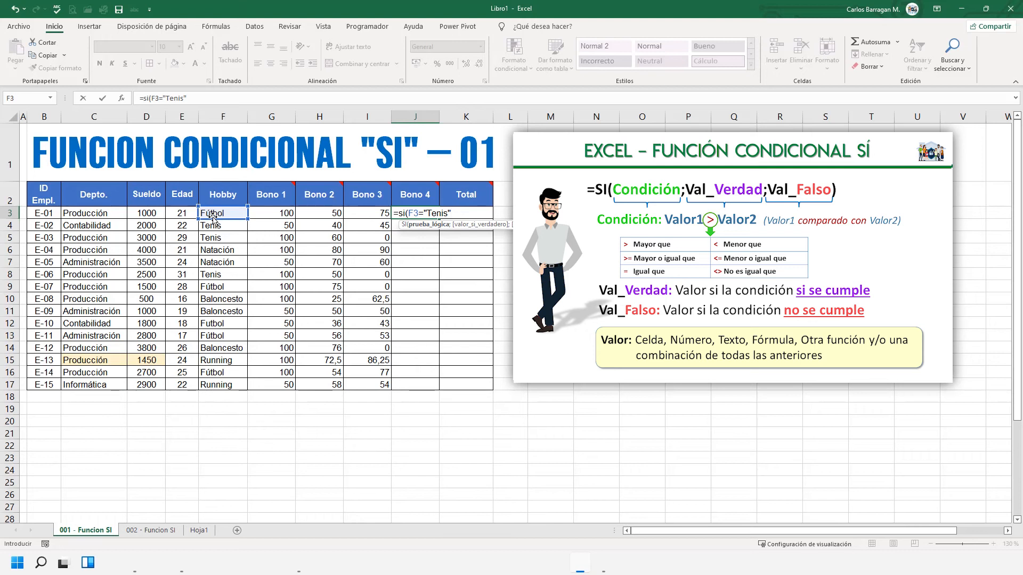
text(;)
text(45)
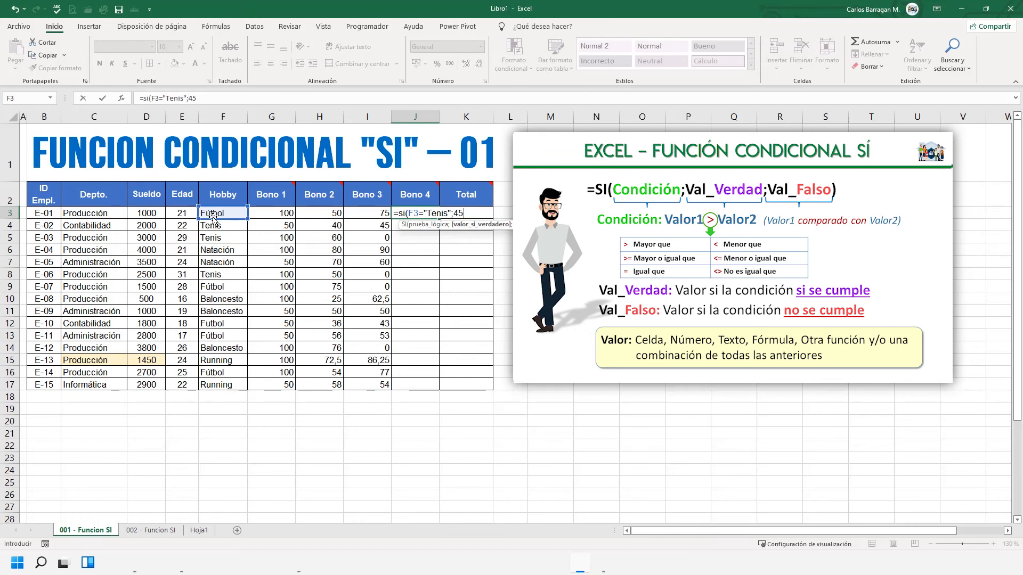
text(;25)
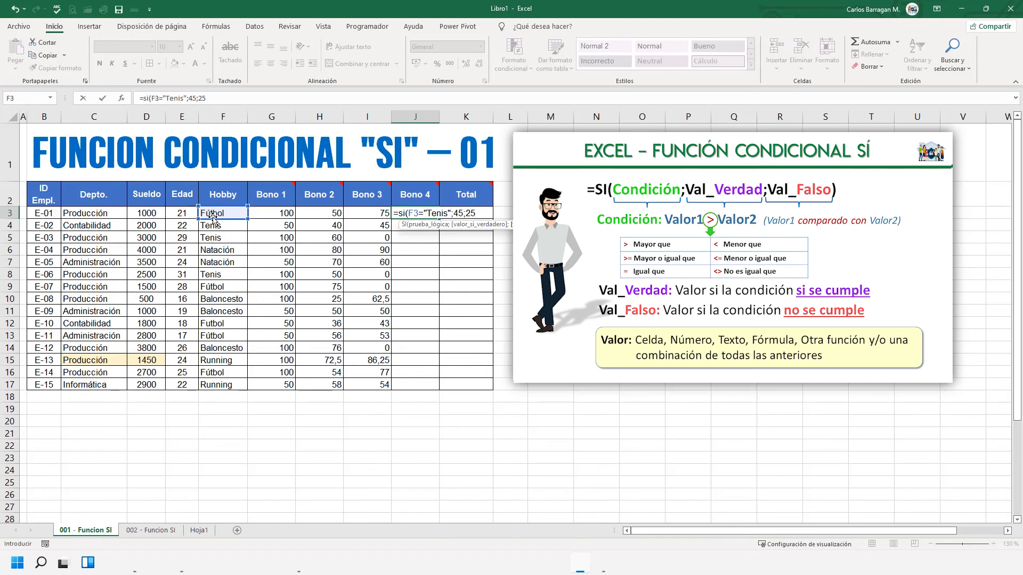
text())
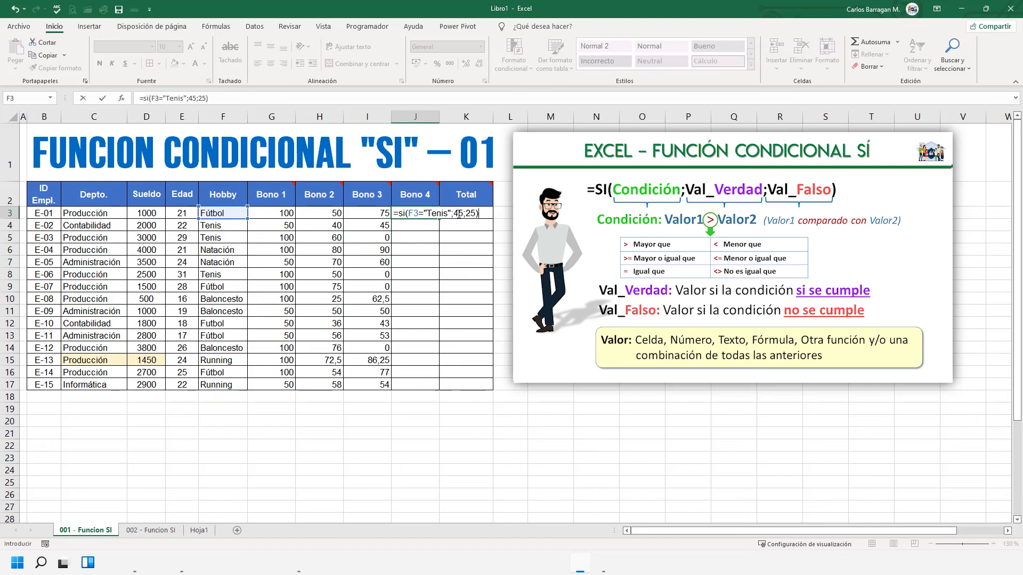
key(Return)
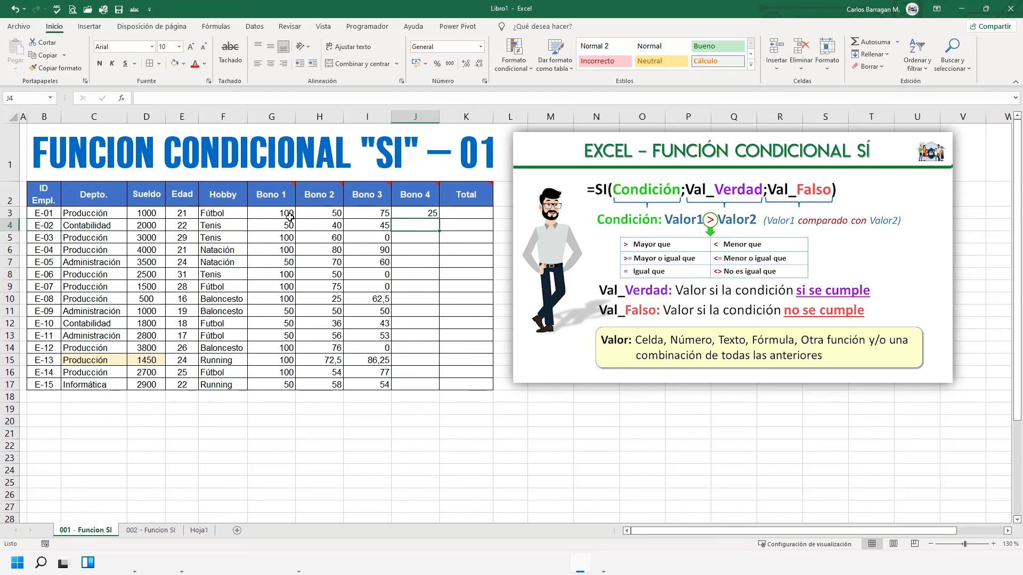
- Autofill the Bono 4 formula from J3 down to J17 and check the formulas in J4, J8 and J9
click(218, 213)
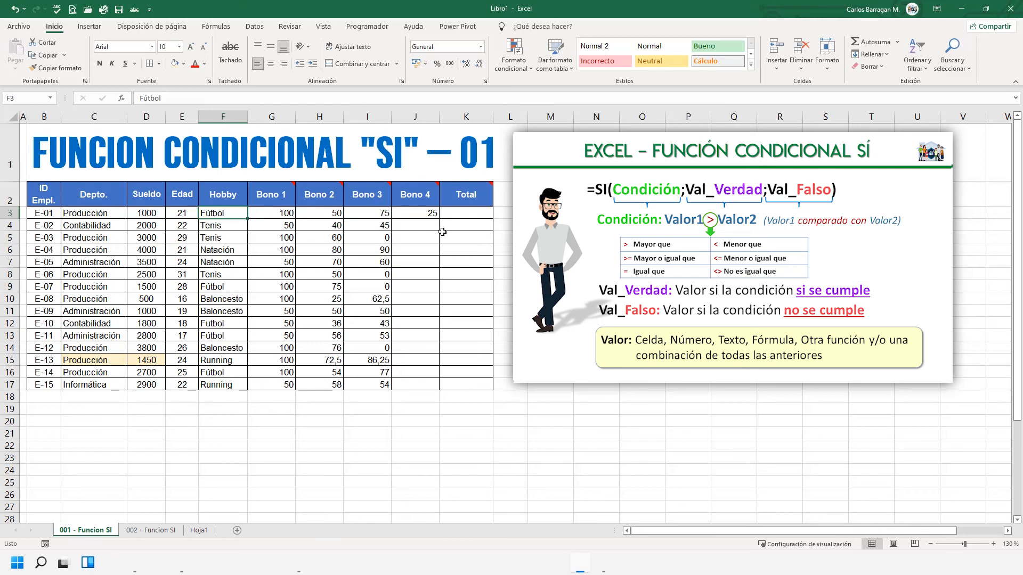
click(431, 215)
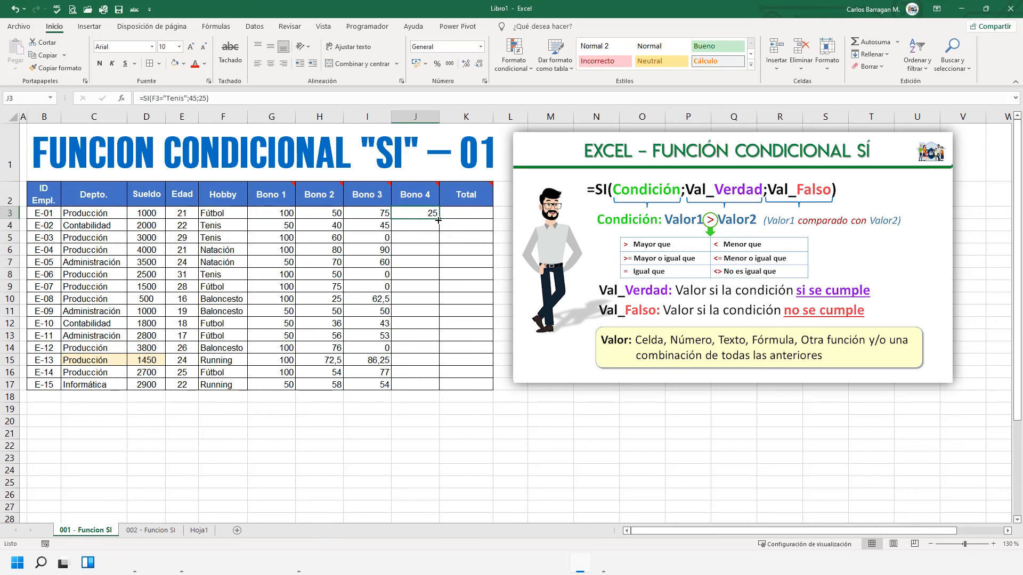
double_click(438, 220)
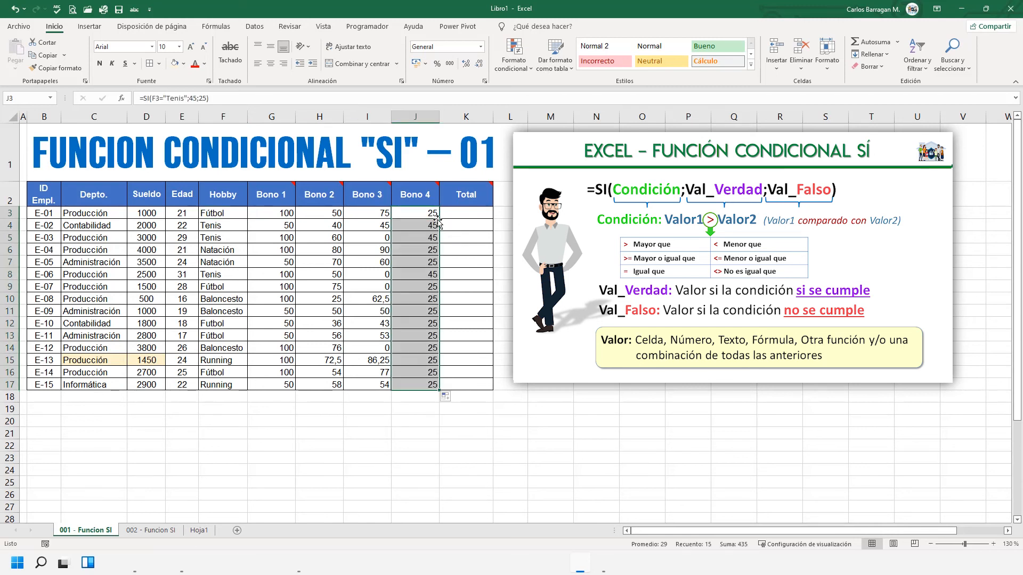
click(432, 226)
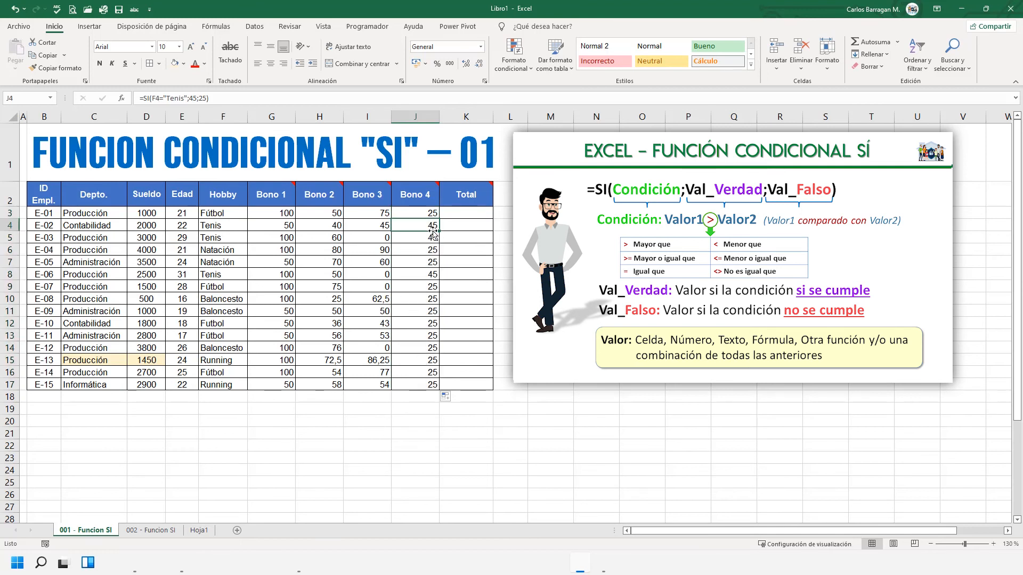
click(432, 273)
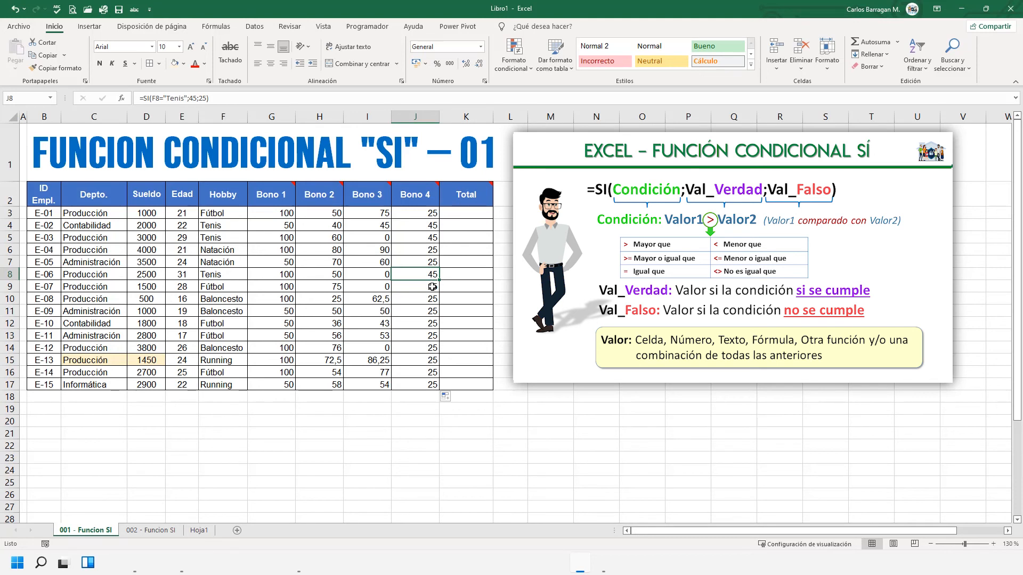
key(Down)
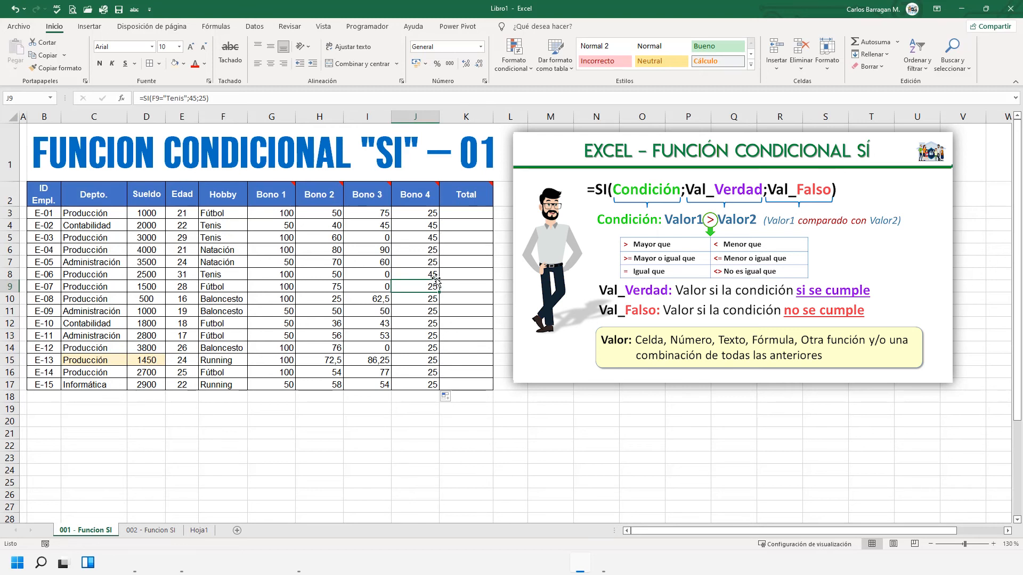
- Replace "Tenis" with "Fútbol" in the condition of the Bono 4 formula in J3
click(435, 213)
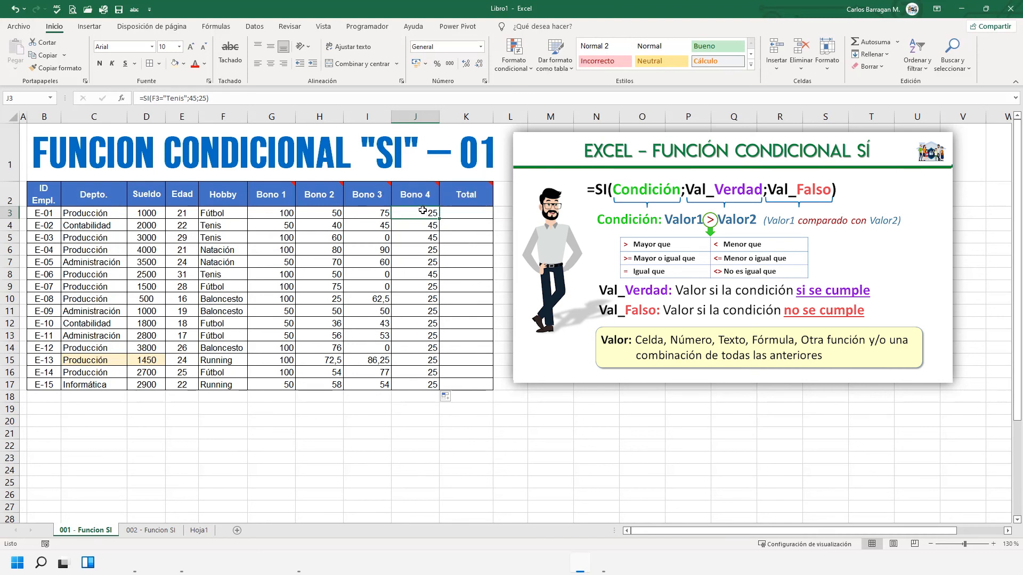
double_click(423, 213)
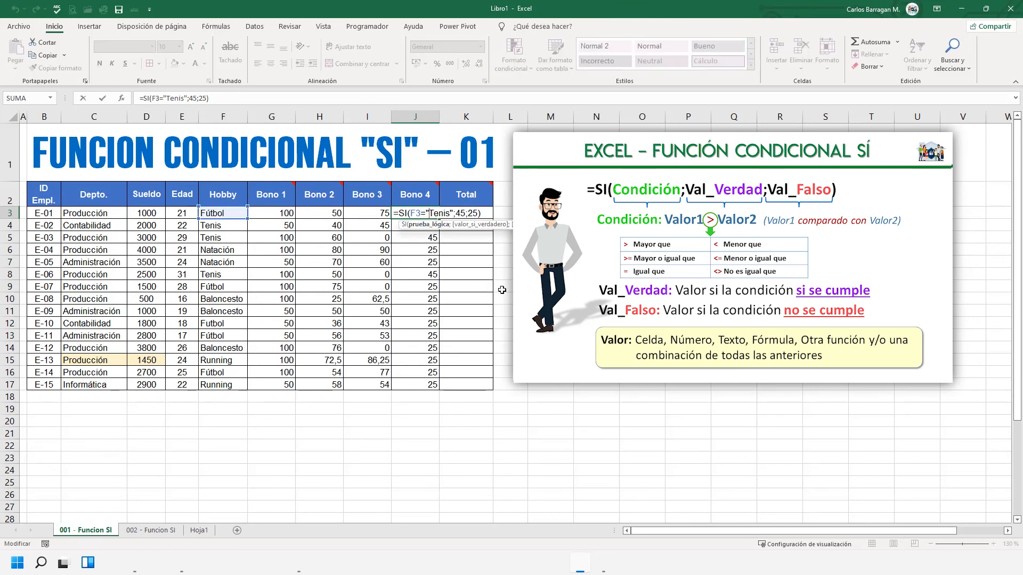
key(shift+Right)
key(shift+Right)
key(shift+Right)
key(shift+Right)
key(shift+Right)
text(Fútbol)
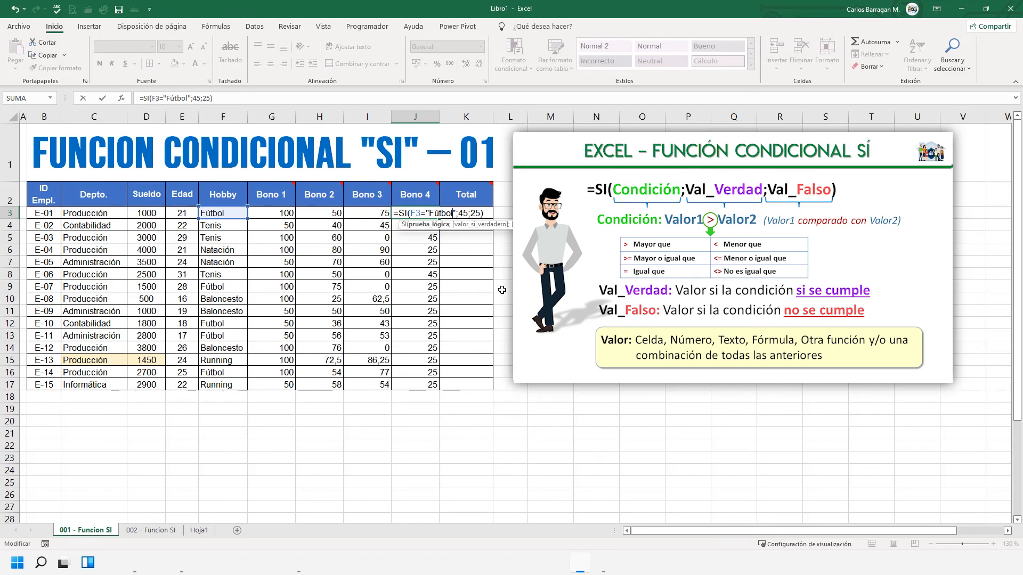
key(Return)
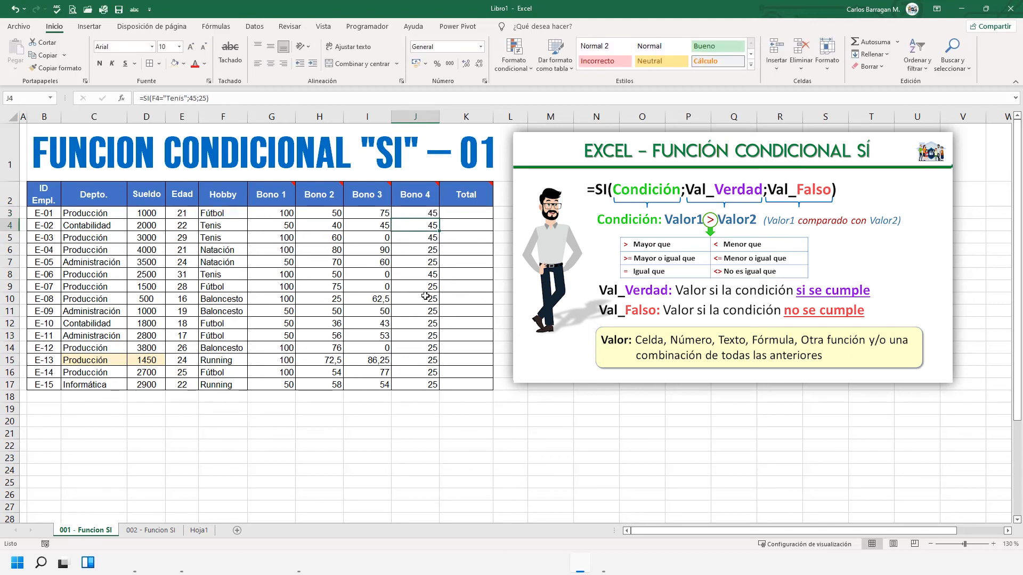
- Autofill the Fútbol version of the Bono 4 formula from J3 down to J17 and inspect J13
click(421, 213)
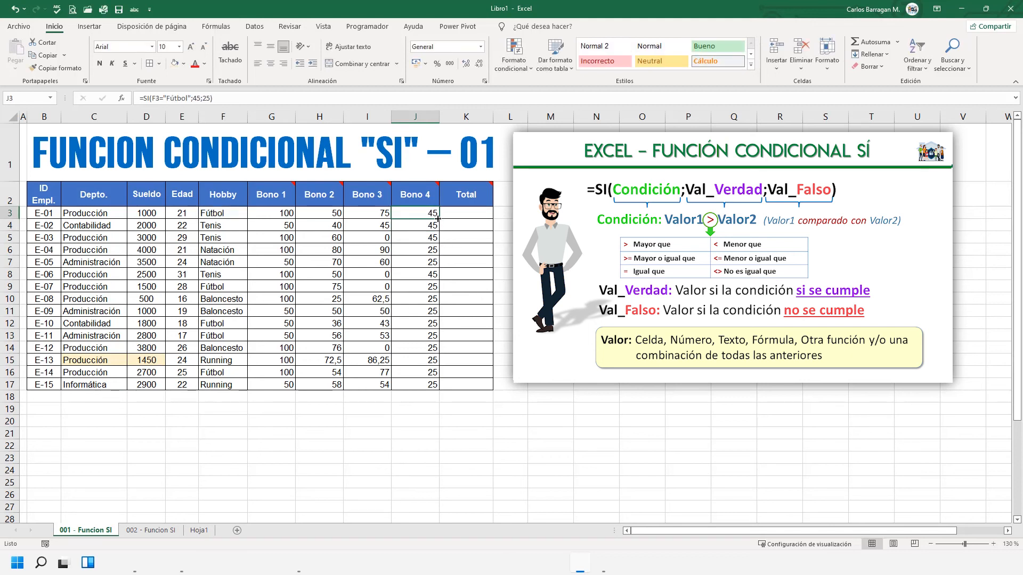
double_click(437, 218)
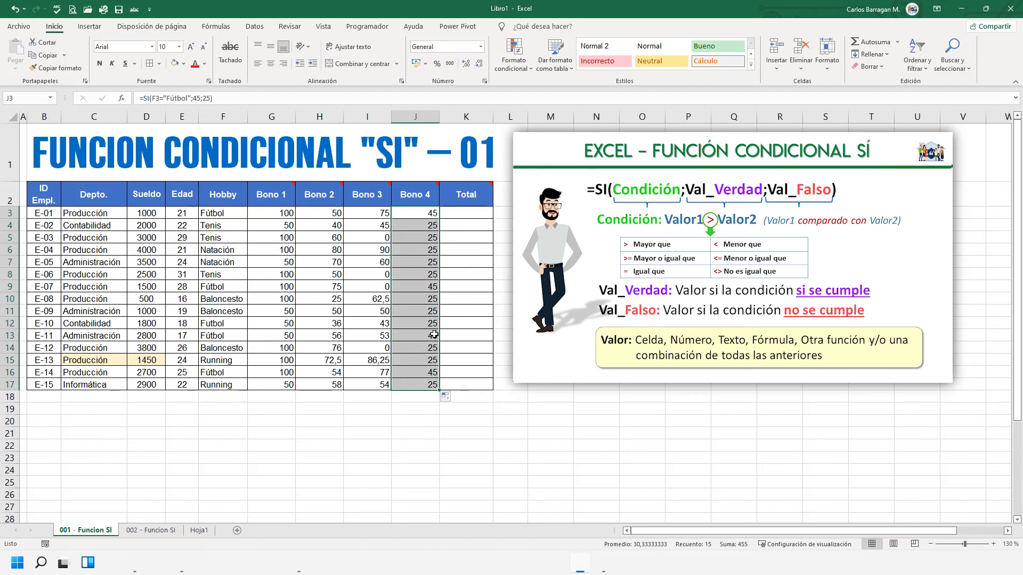
click(418, 337)
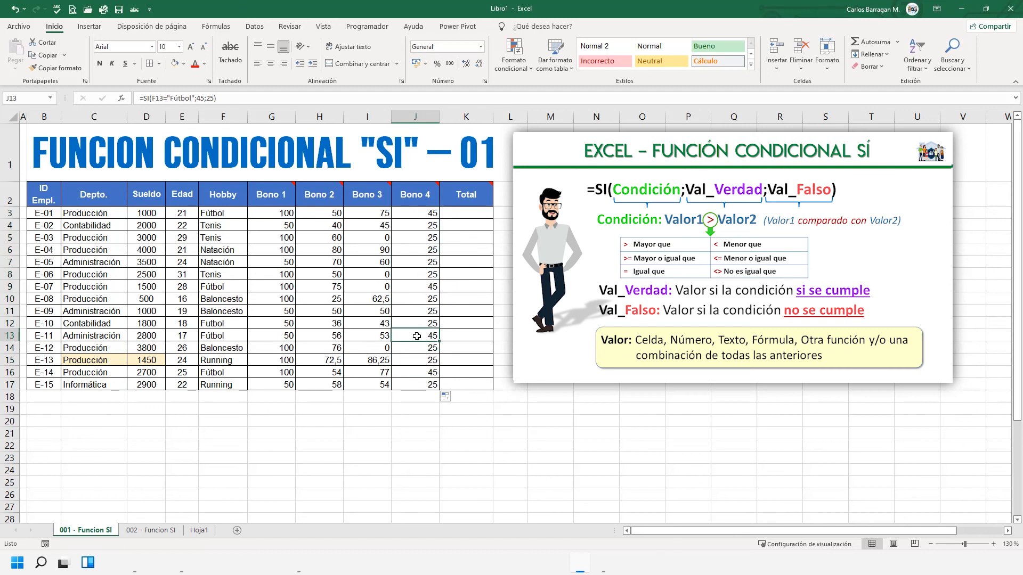
- Compare the F12 hobby with its Bono 4 formula in J12 and correct the spelling in F12 to "Fútbol"
click(219, 323)
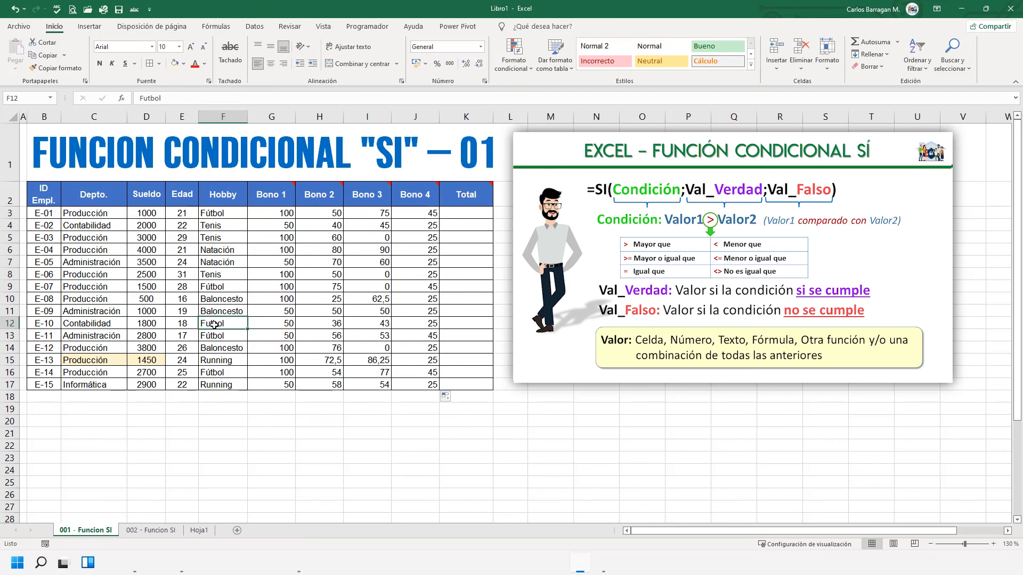
click(426, 323)
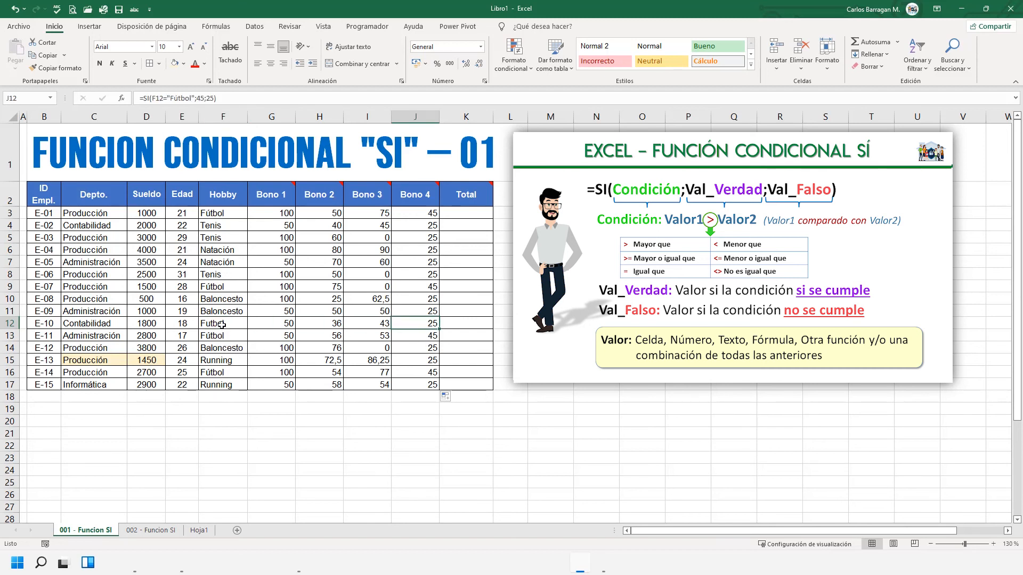
double_click(210, 323)
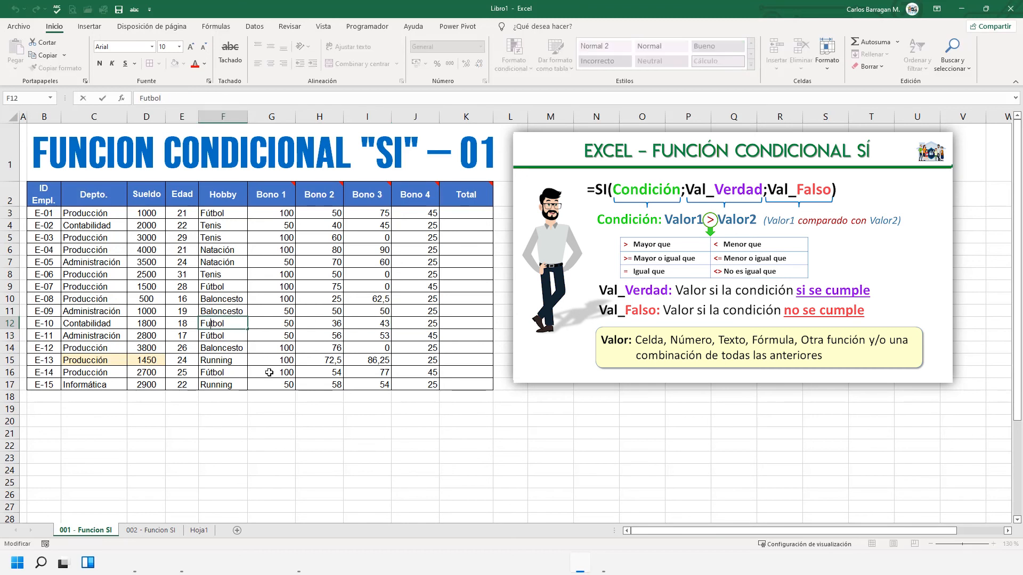
key(shift+Right)
text(ú)
key(Return)
key(Up)
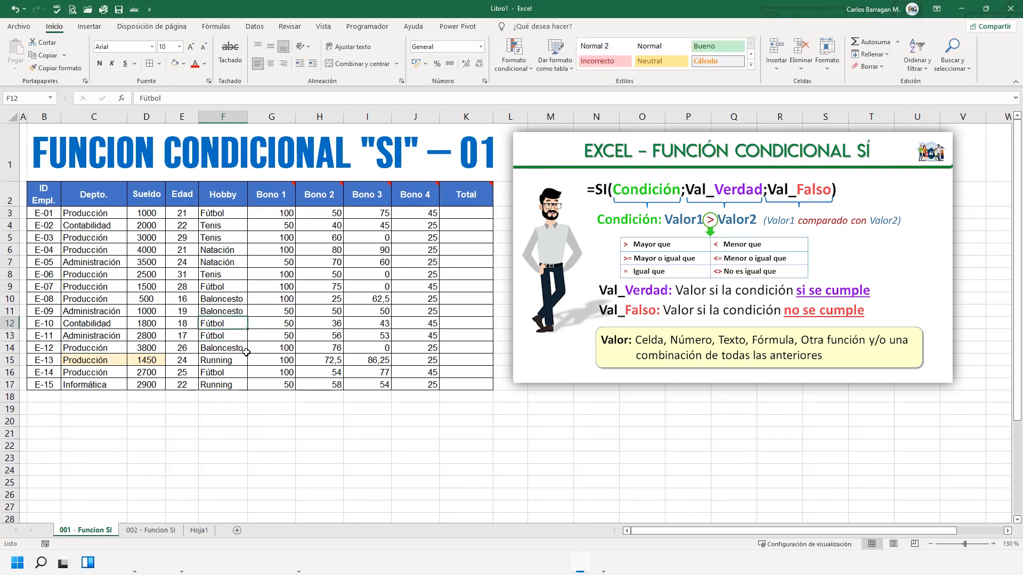
- Highlight cell F12 with the same light orange fill used on C15 and D15
right_click(229, 328)
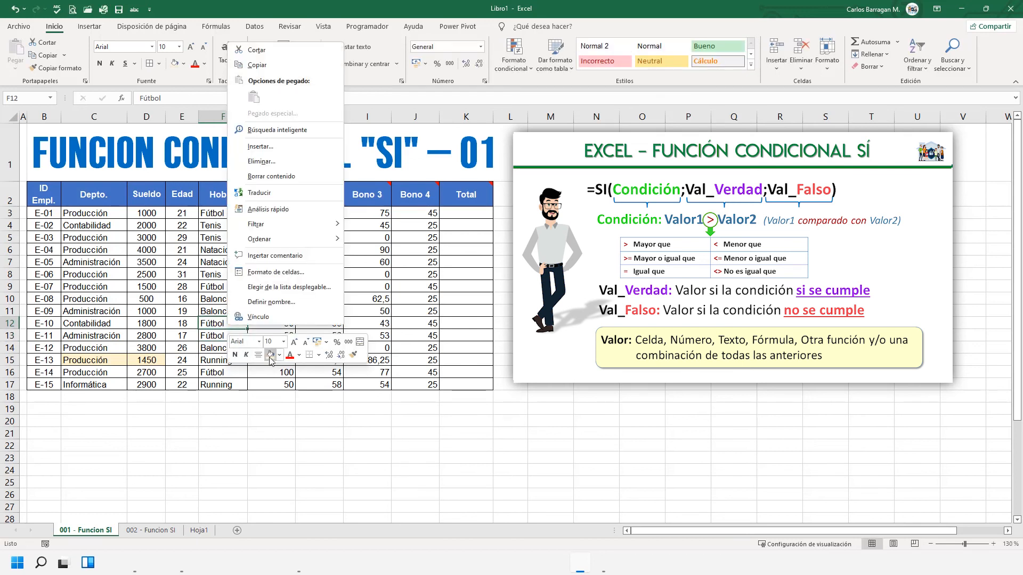
key(Escape)
click(215, 335)
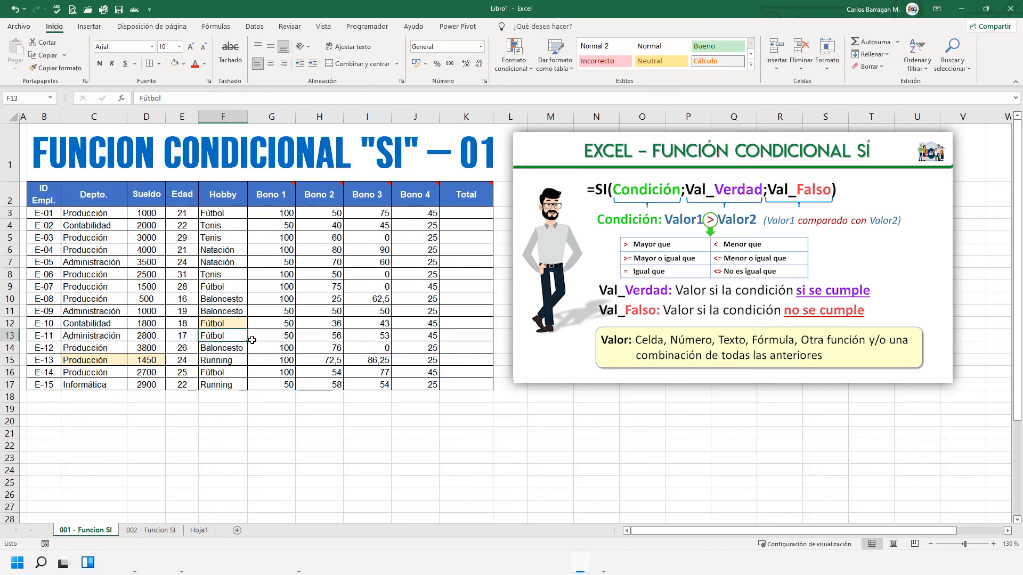
- Enter the Total formula =D3+G3+H3+I3+J3 in K3 to add the salary and the four bonuses
click(467, 214)
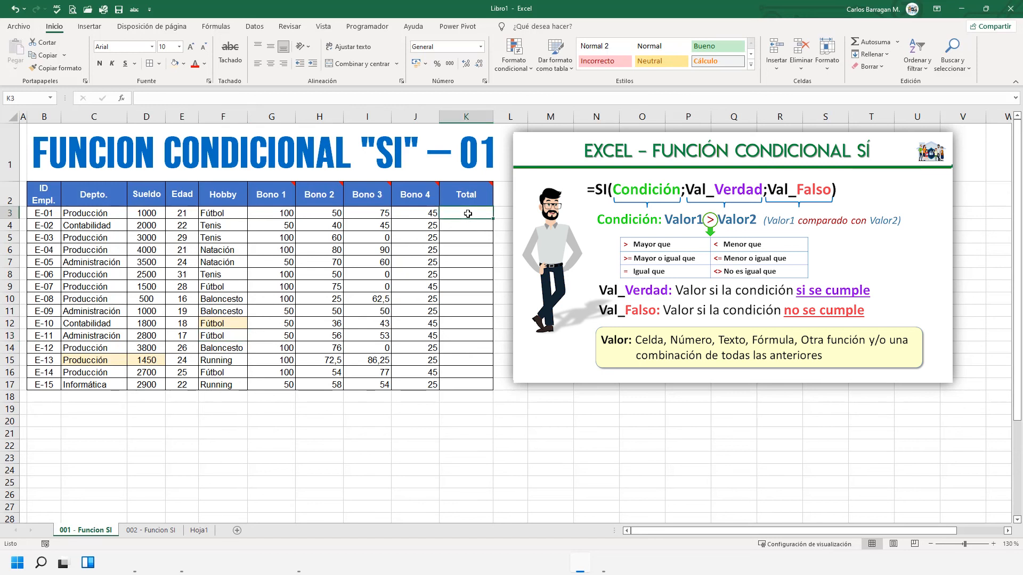
mouse_move(475, 197)
text(=)
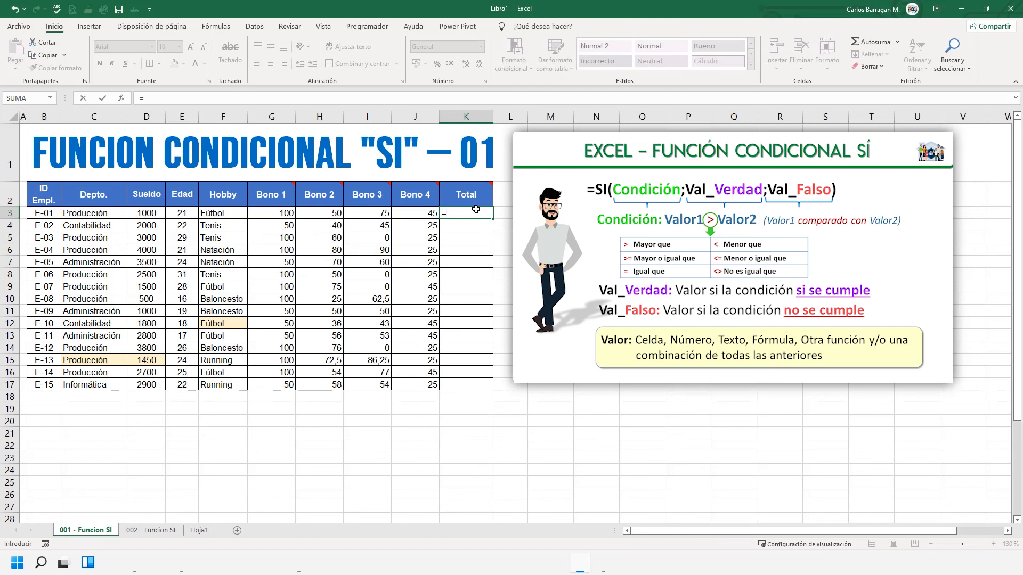
click(148, 213)
text(+)
click(277, 213)
text(+)
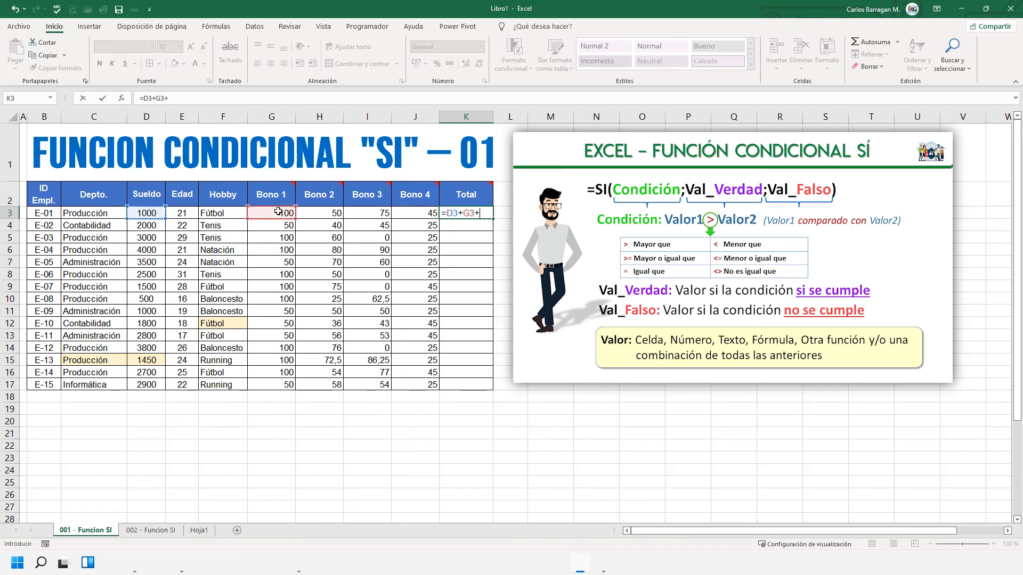
click(337, 214)
text(+)
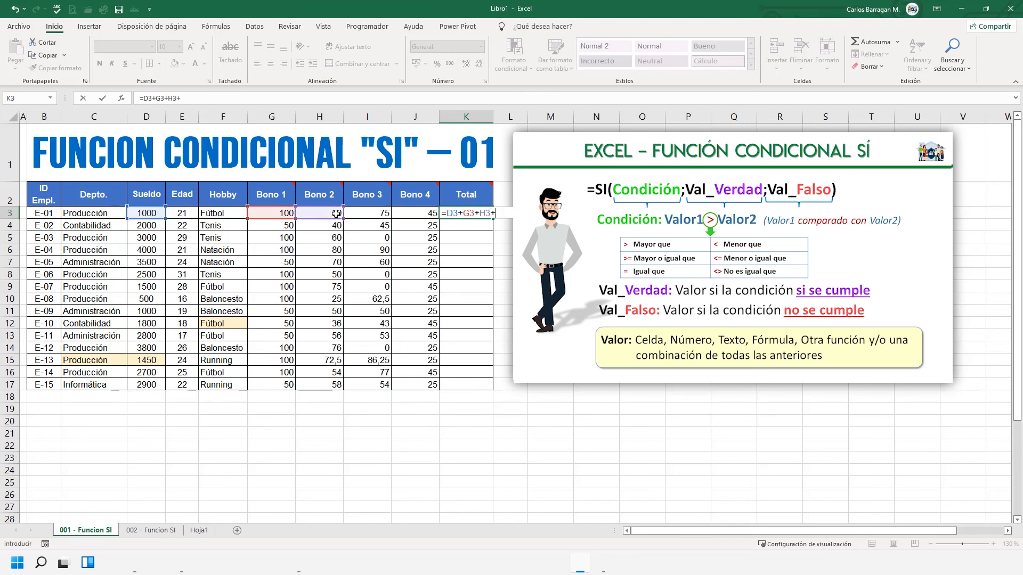
click(386, 219)
text(+)
click(411, 213)
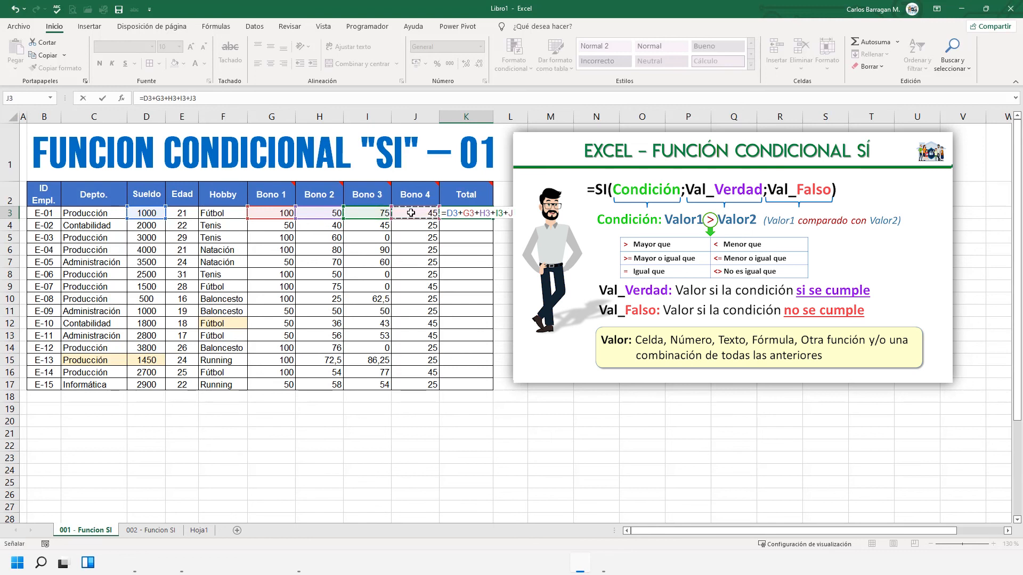
key(Return)
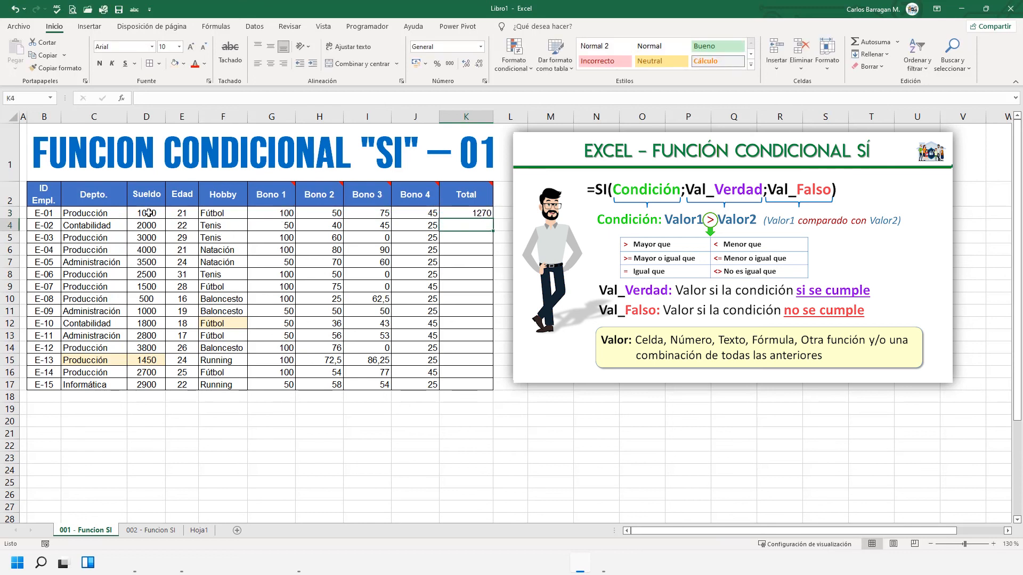
- Autofill the Total formula from K3 down to K17
click(481, 212)
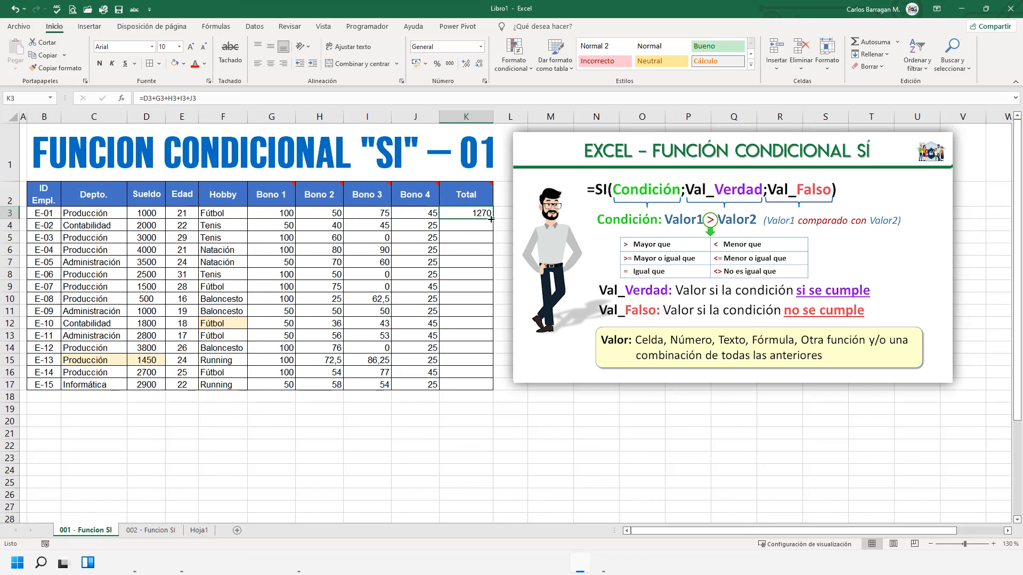
double_click(490, 219)
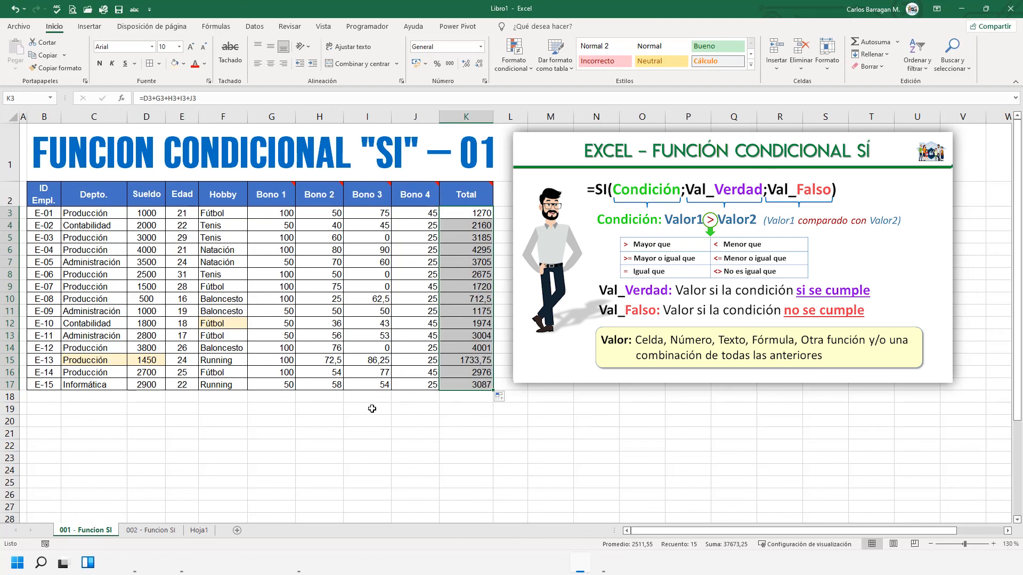
click(473, 216)
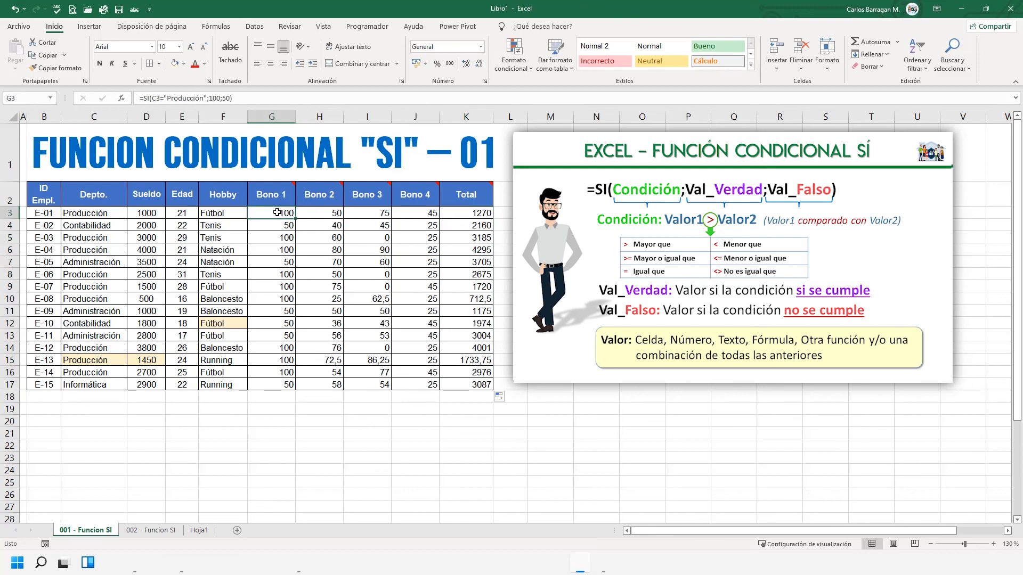
- Review the SI formulas in G3, H3, J3 and I3, and view the 002 - Funcion SI sheet before returning to 001 - Funcion SI
double_click(277, 212)
drag(277, 212, 314, 213)
key(Escape)
double_click(333, 213)
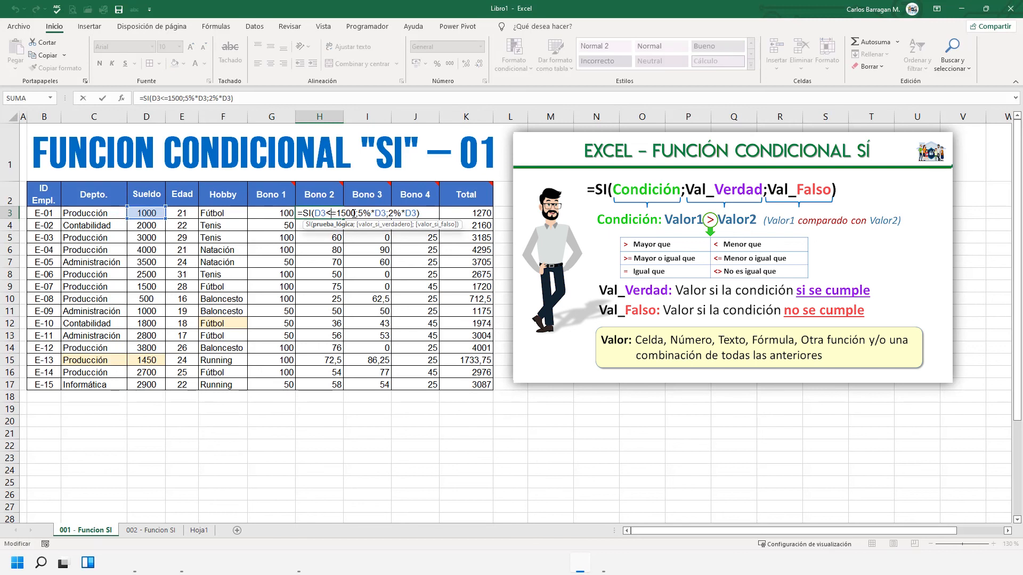
key(Escape)
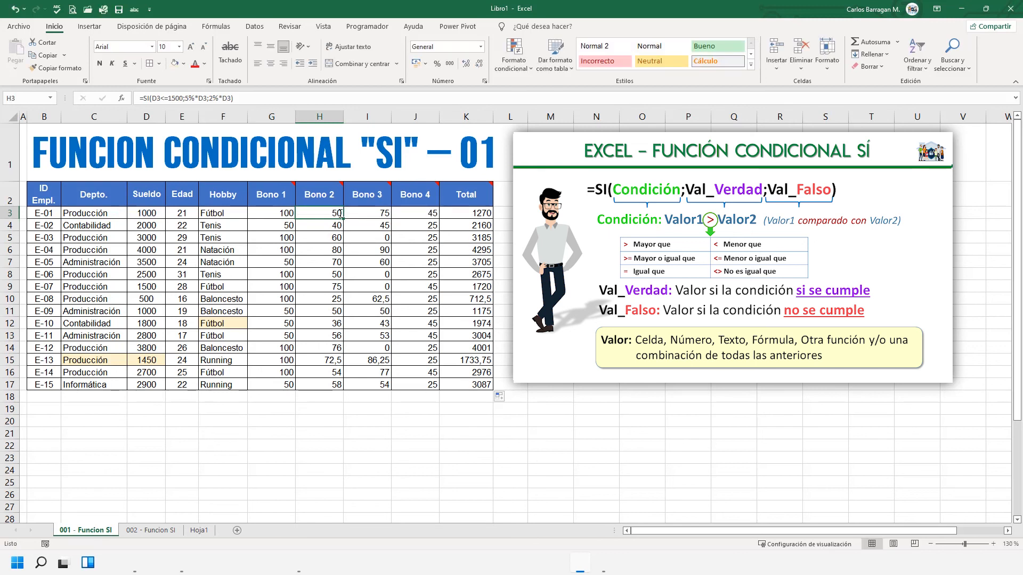
click(423, 214)
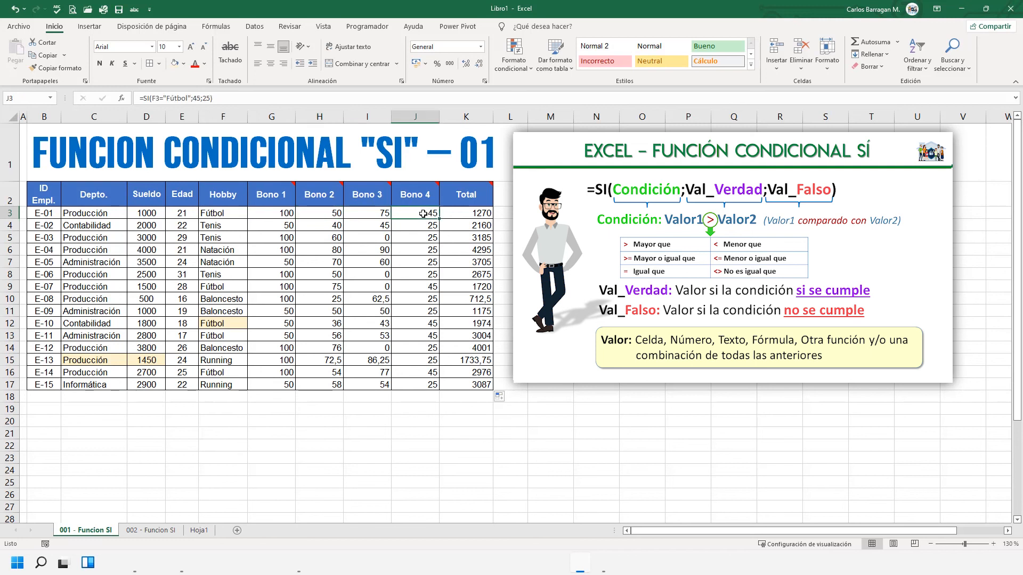
double_click(423, 214)
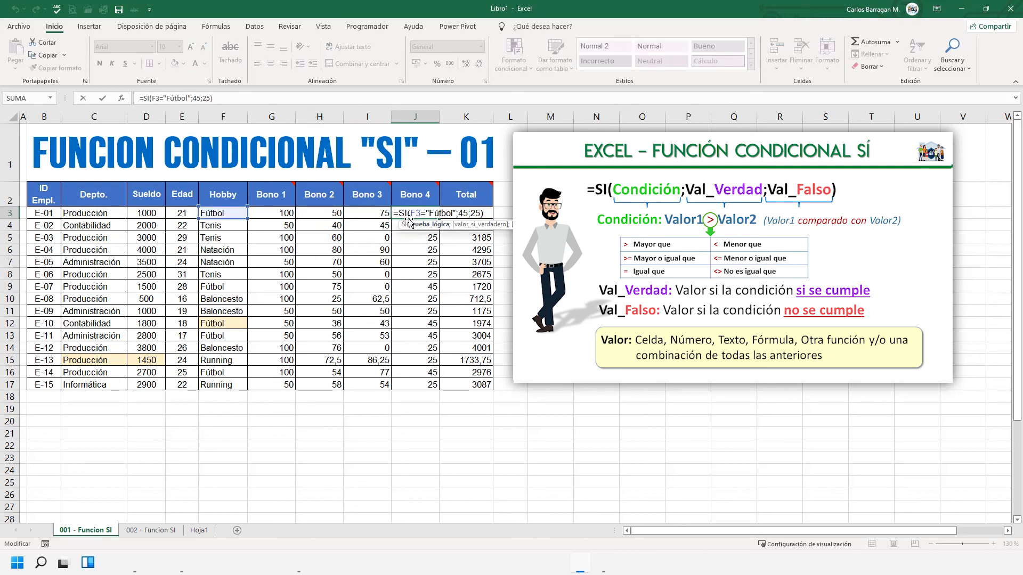
click(379, 215)
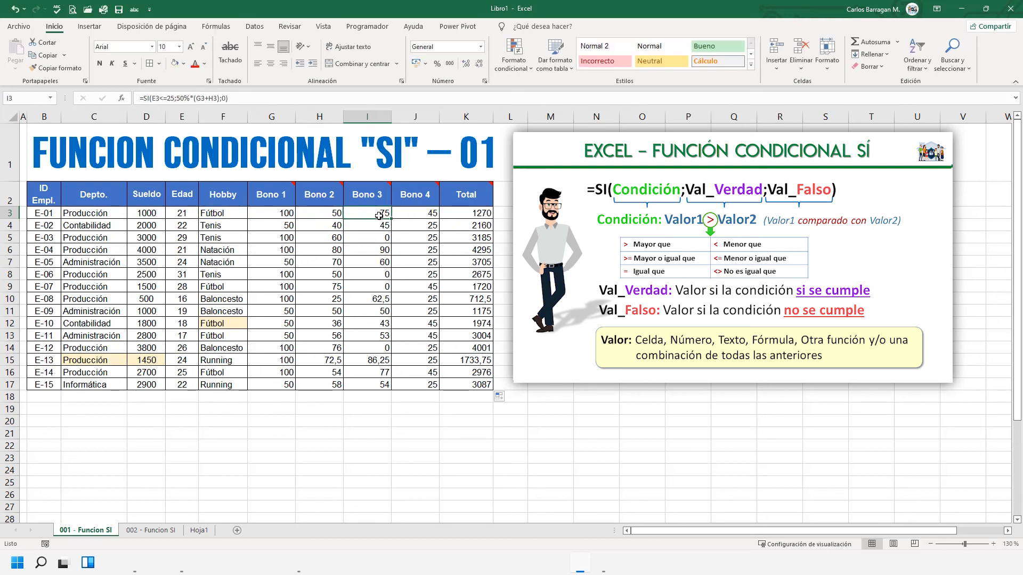
double_click(379, 215)
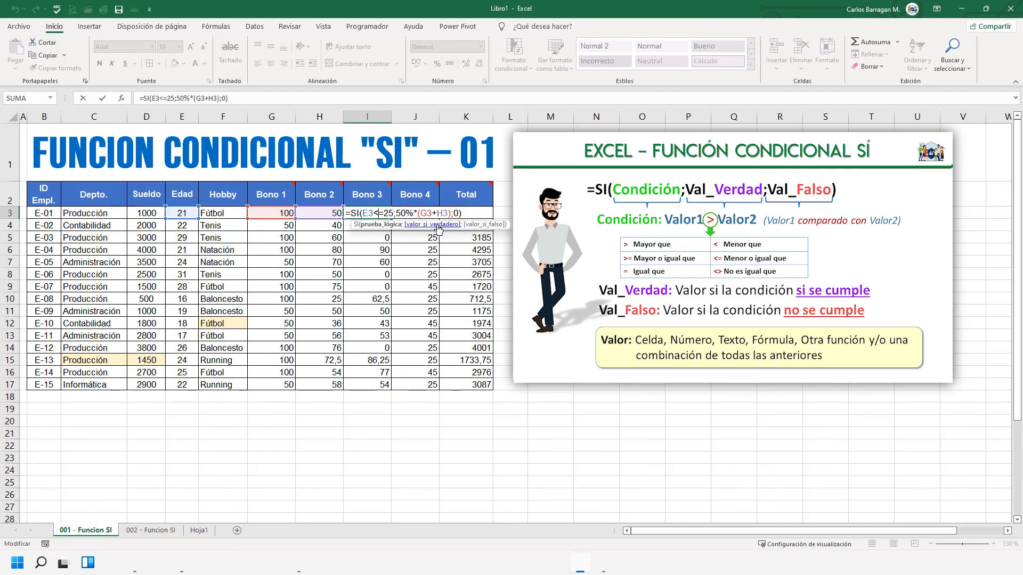
key(Escape)
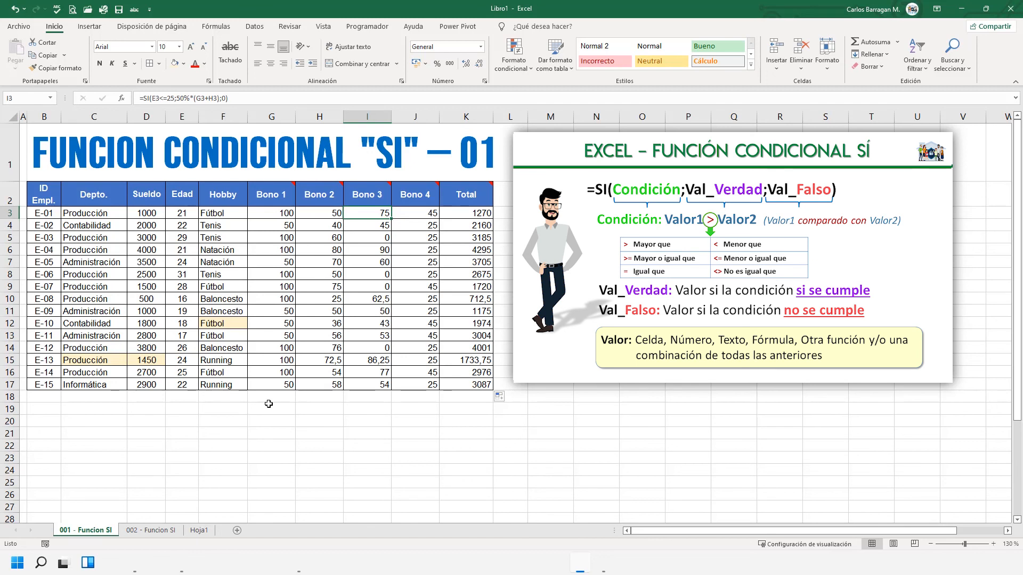
click(166, 531)
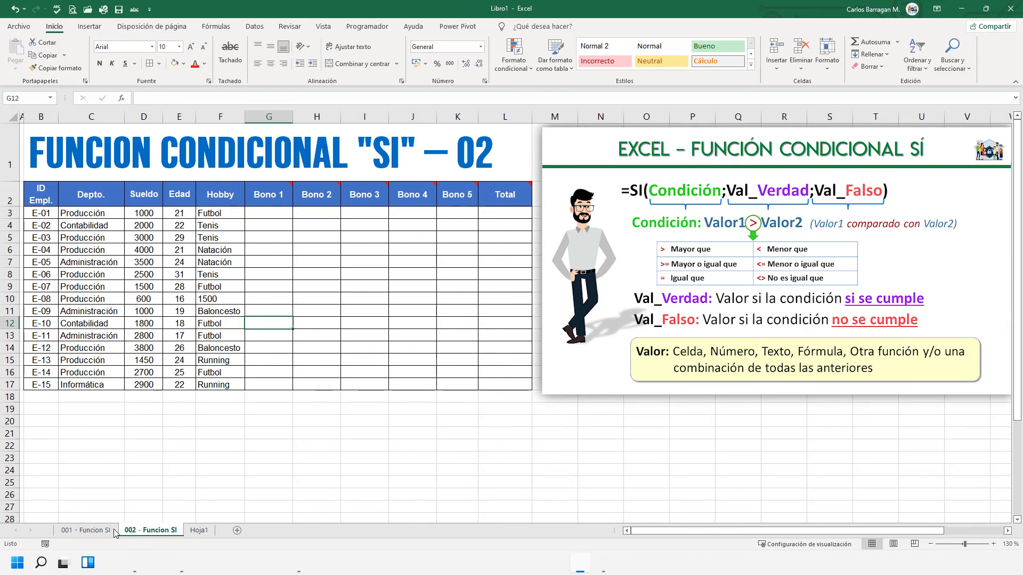
click(97, 531)
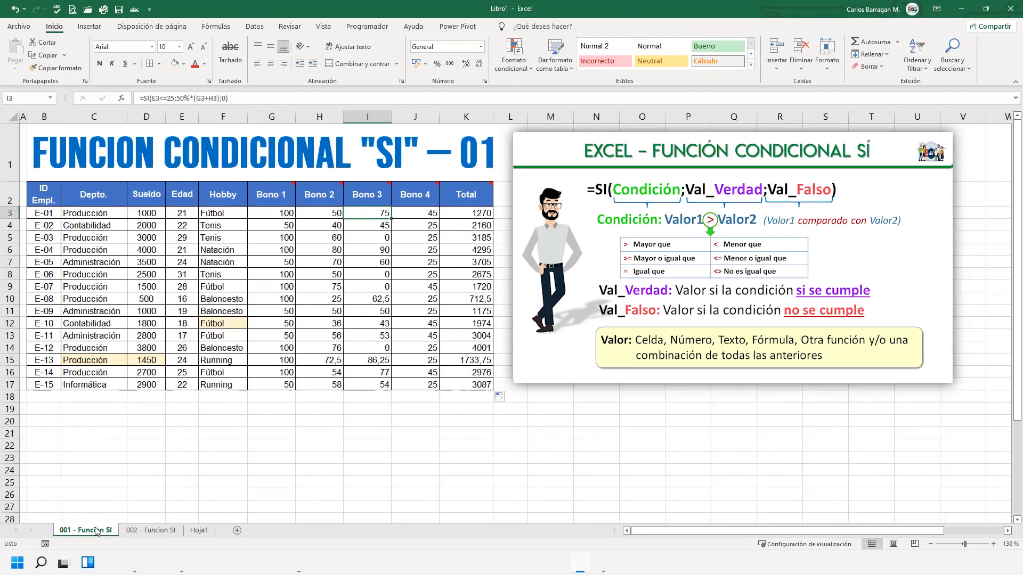